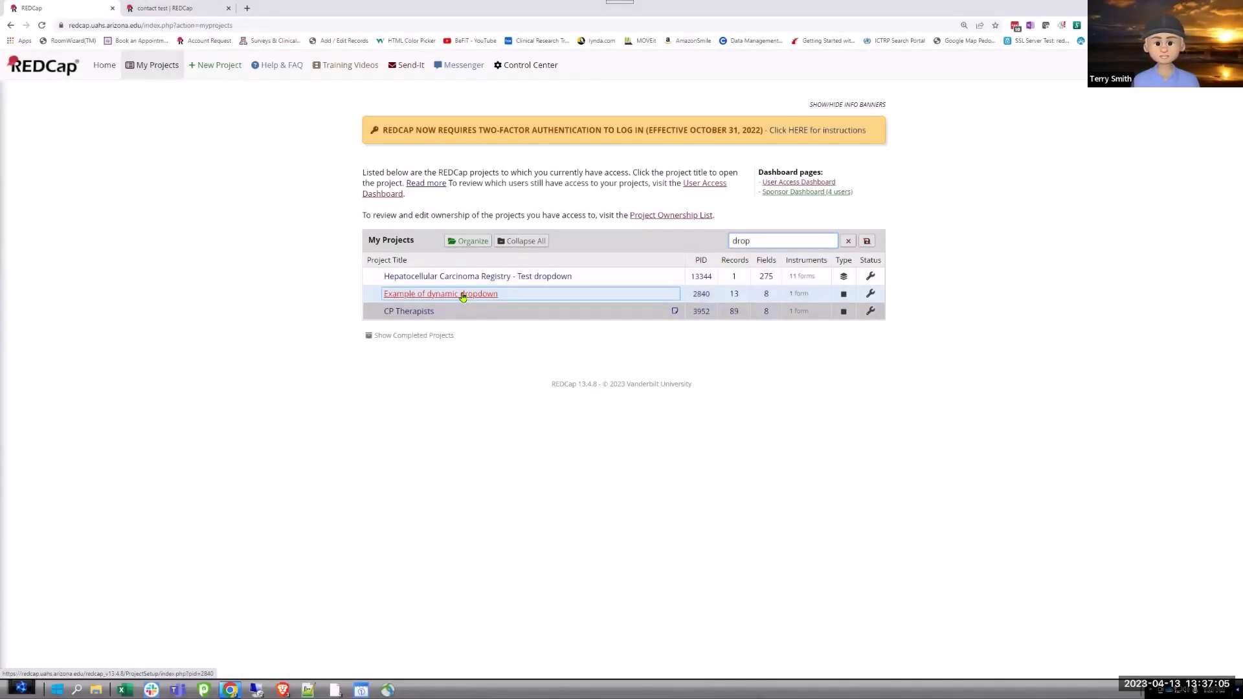
# Open the 'Example of dynamic dropdown' project from My Projects.
pyautogui.click(463, 295)
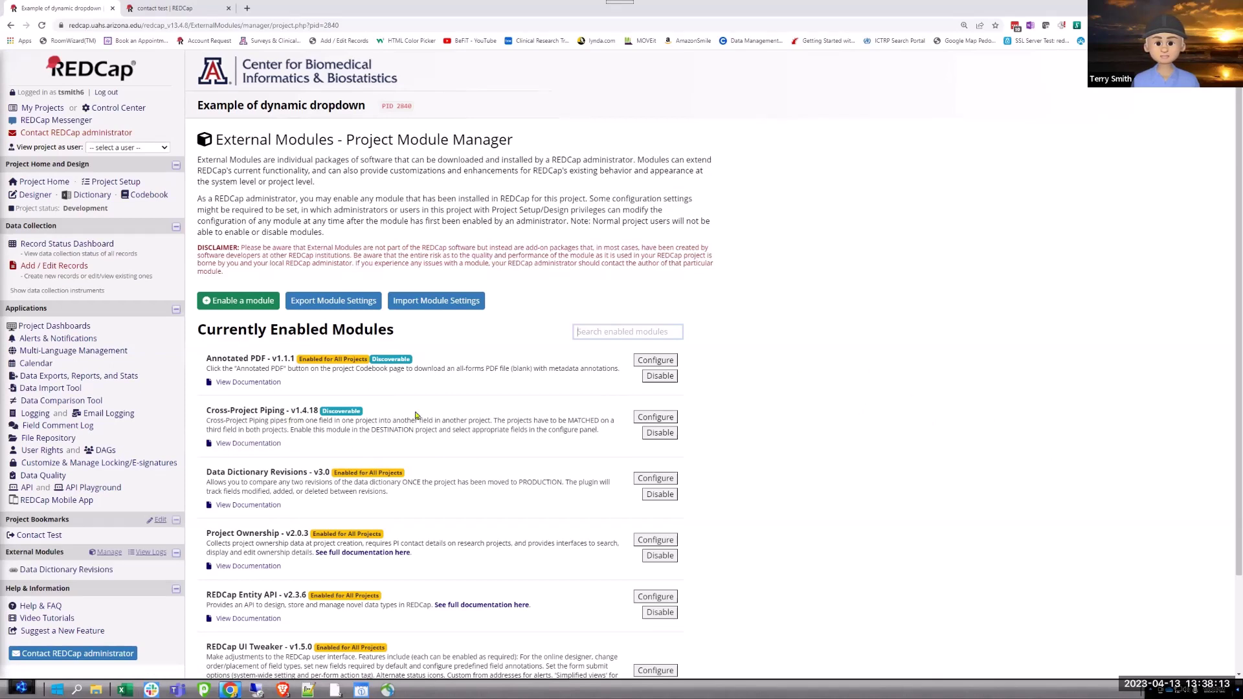
# View the Cross-Project Piping documentation, then open the project's Online Designer listing Dropdown example.
pyautogui.click(352, 447)
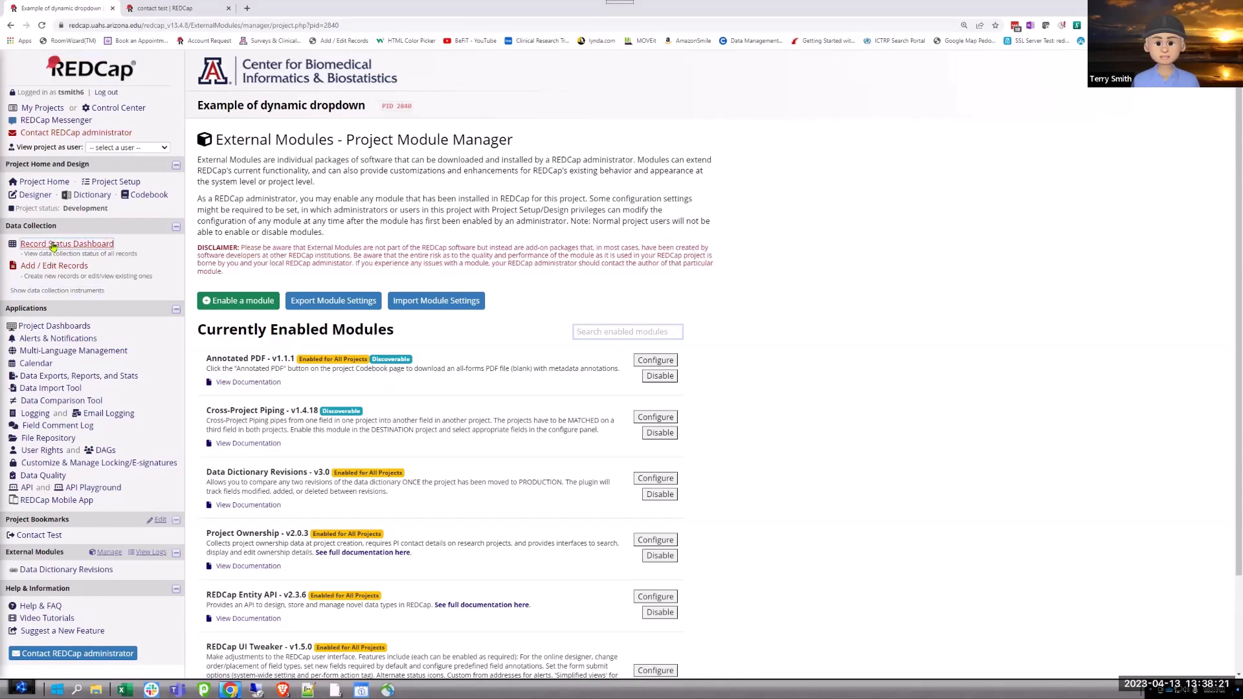
pyautogui.click(35, 195)
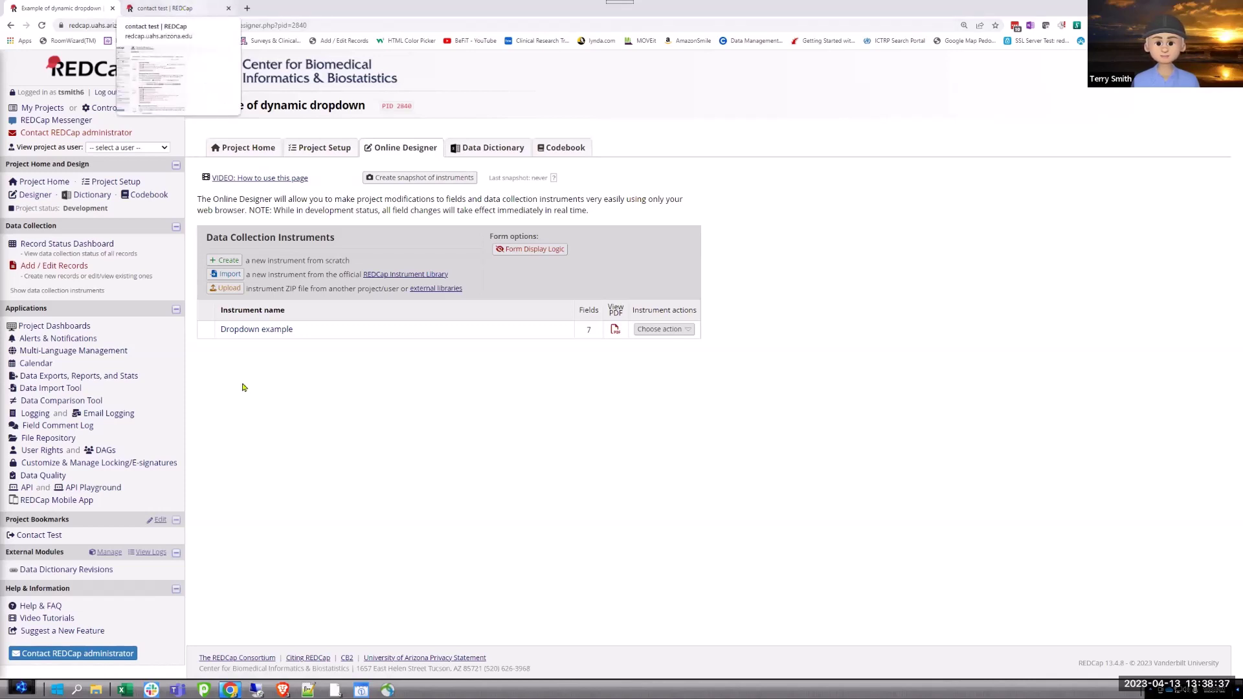
# In the contact test project, view Form 1's Name, Address, City, State and zip fields.
pyautogui.click(172, 9)
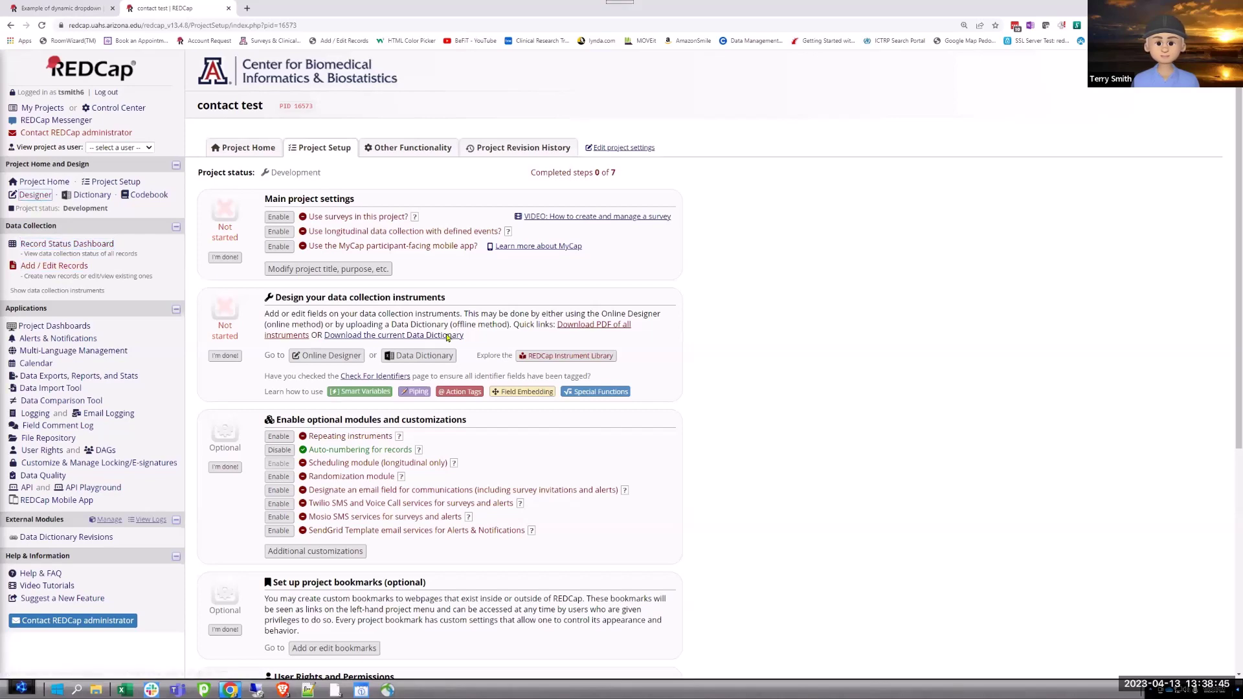
pyautogui.click(326, 355)
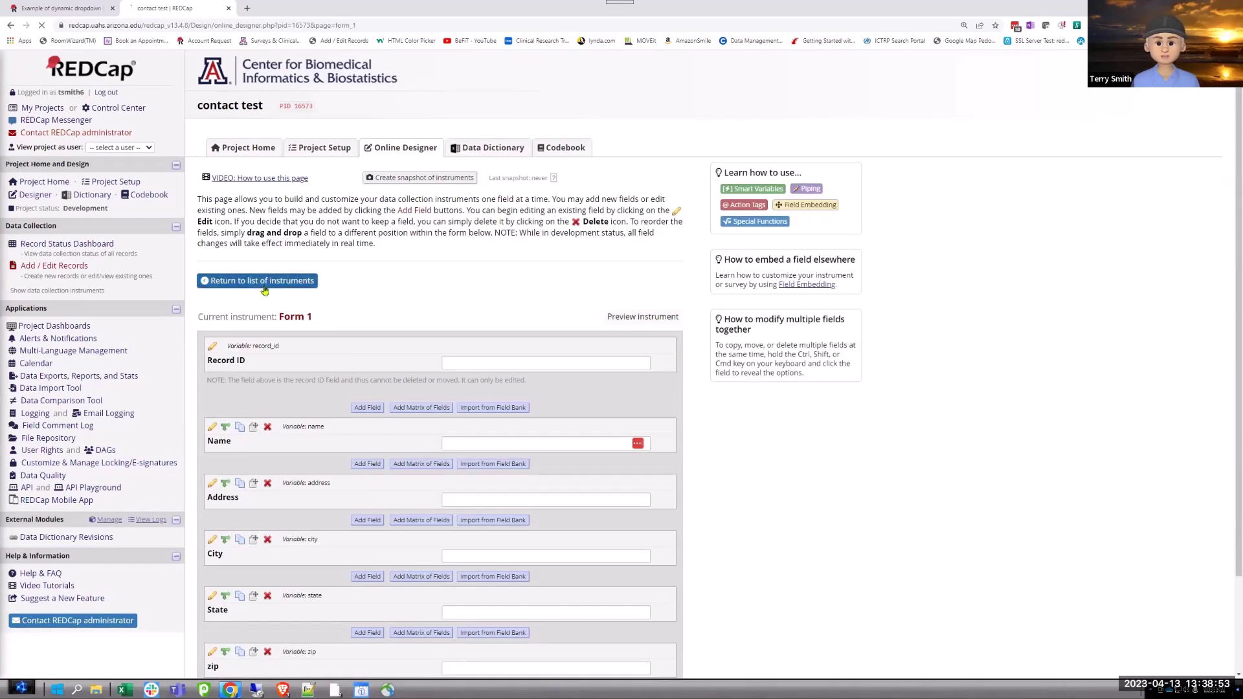
pyautogui.scroll(-1, 979, 539)
pyautogui.scroll(-3, 979, 539)
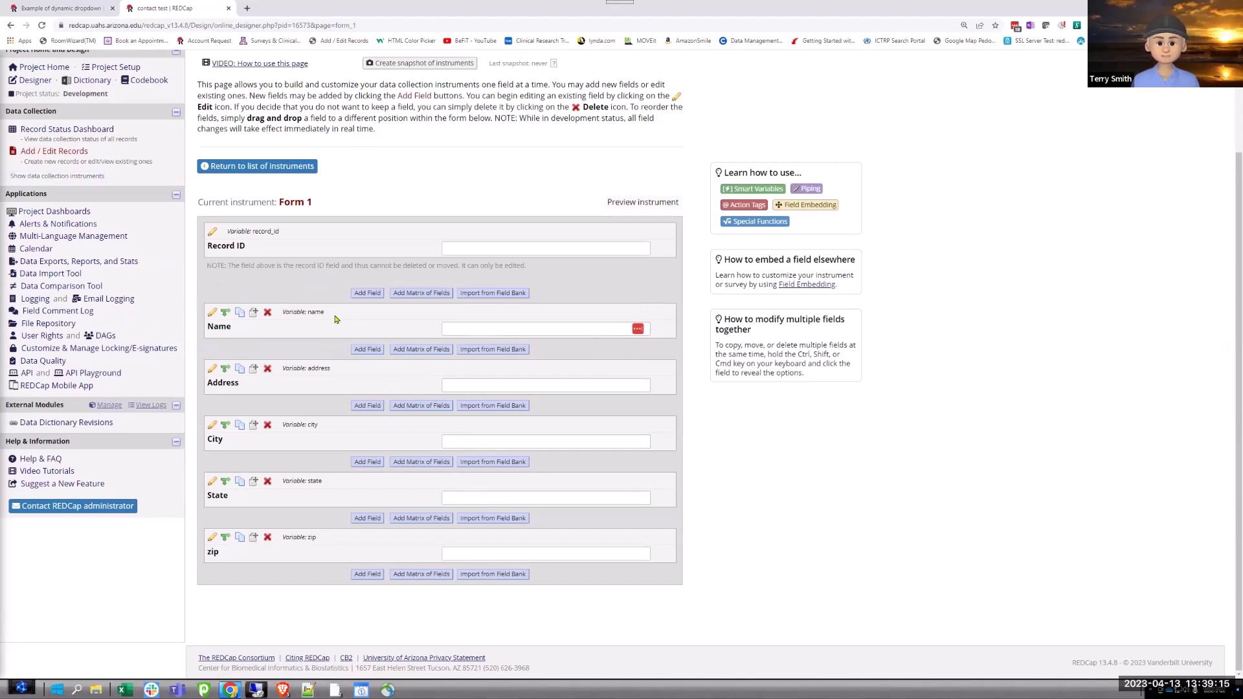
# Delete the Other Favorite First Name (first_name) field from the Dropdown example instrument.
pyautogui.click(49, 9)
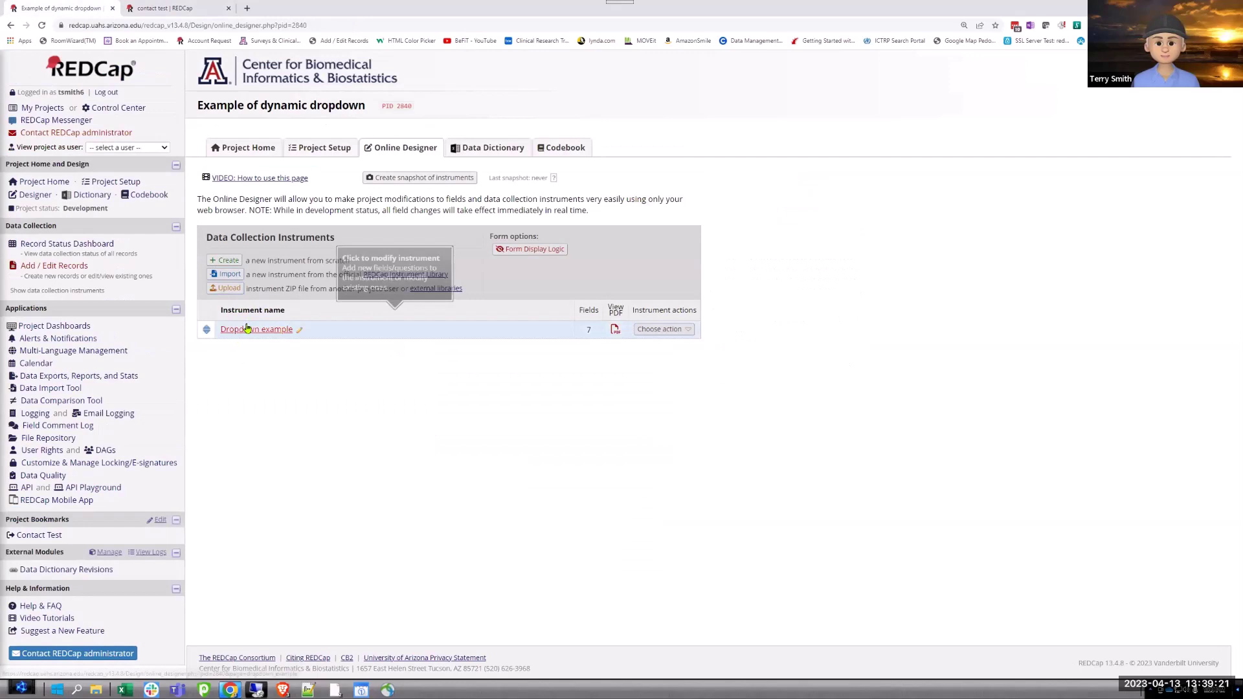
pyautogui.click(246, 330)
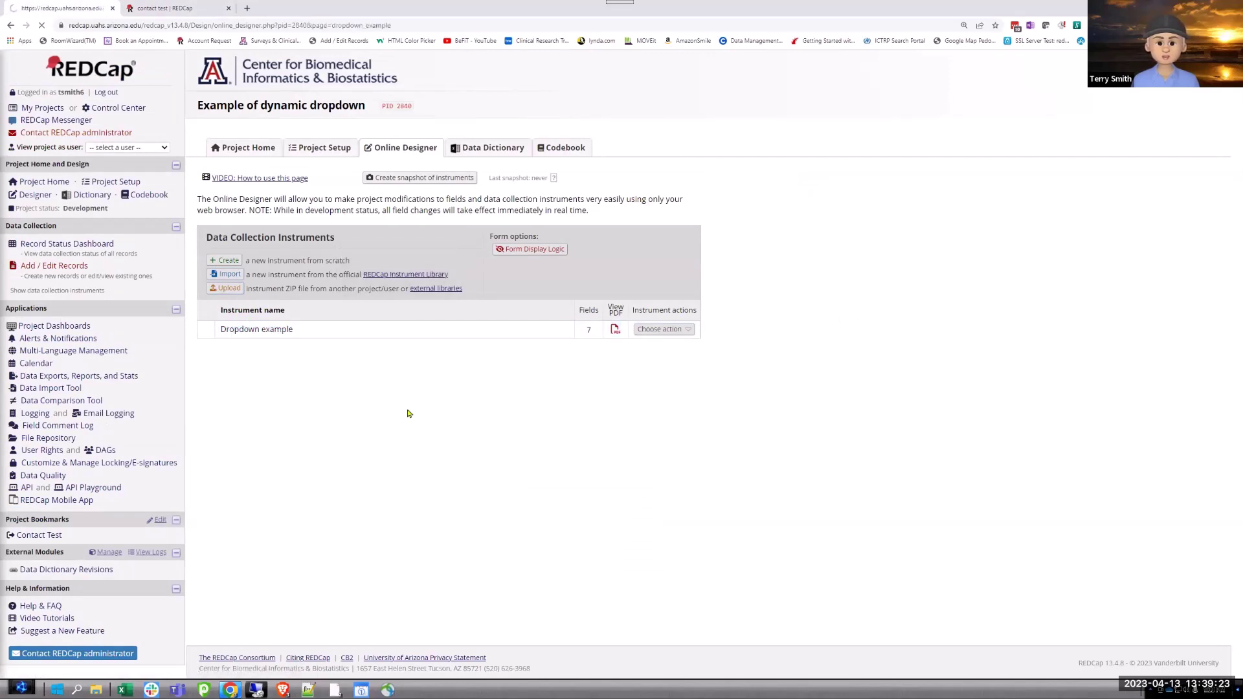
pyautogui.scroll(-3, 256, 230)
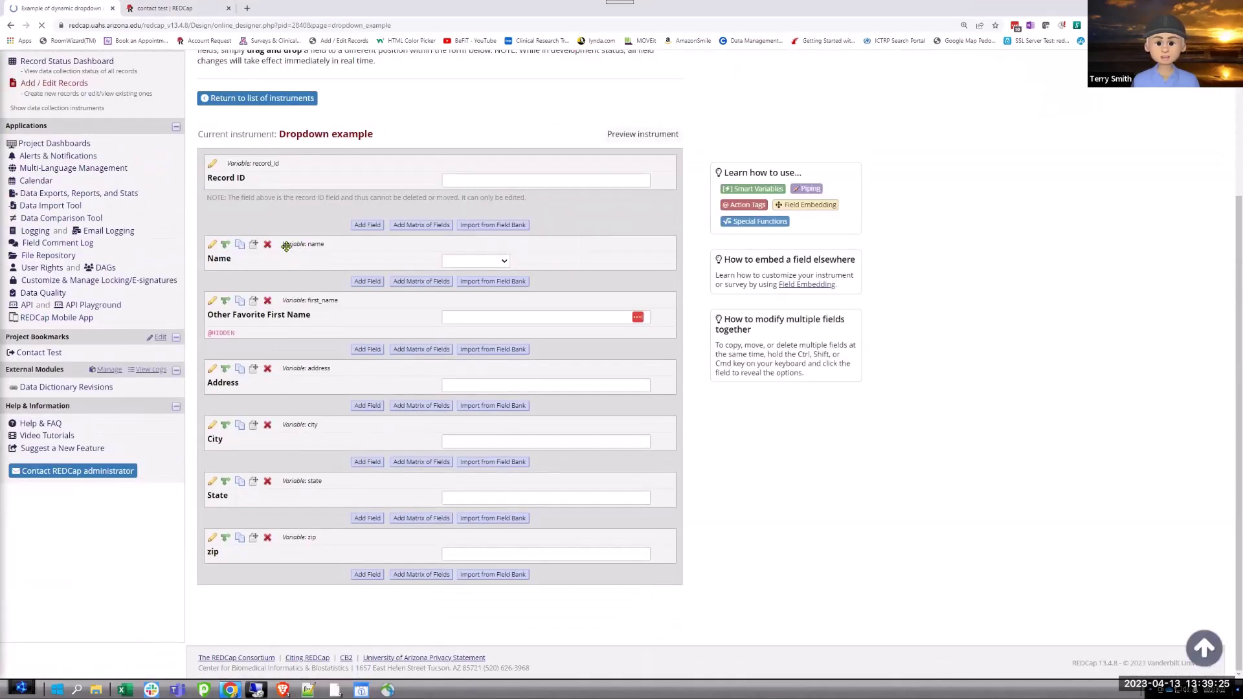
pyautogui.click(267, 304)
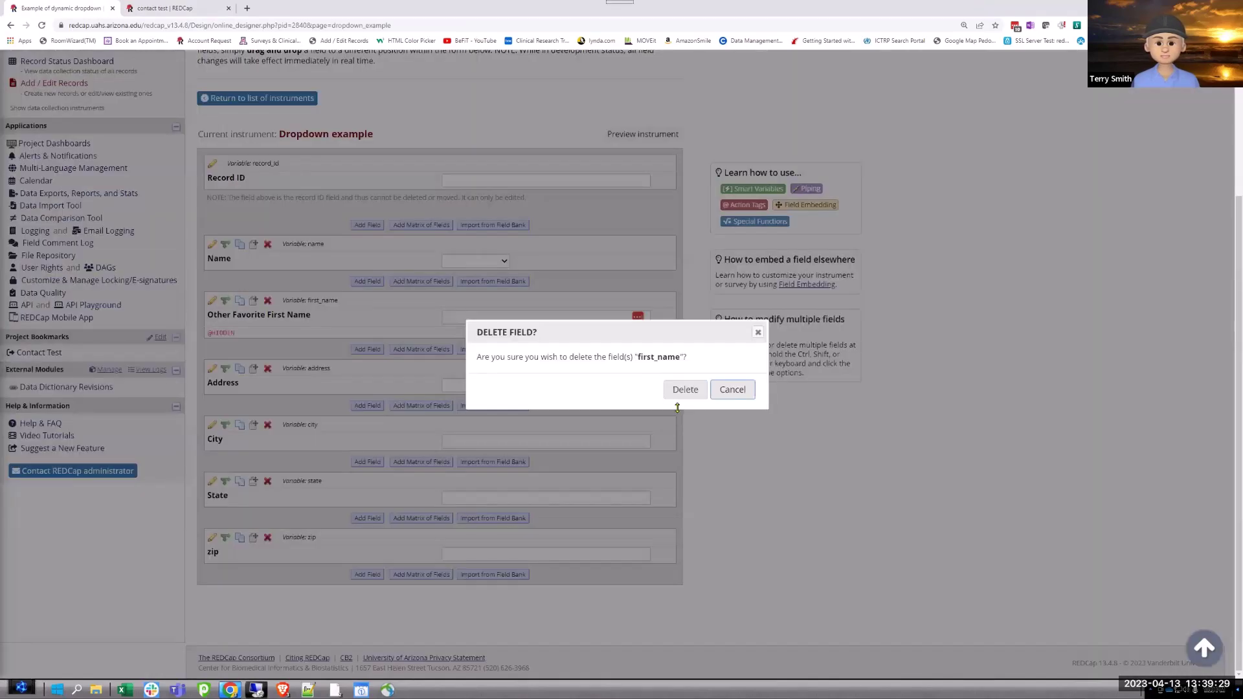
pyautogui.click(709, 403)
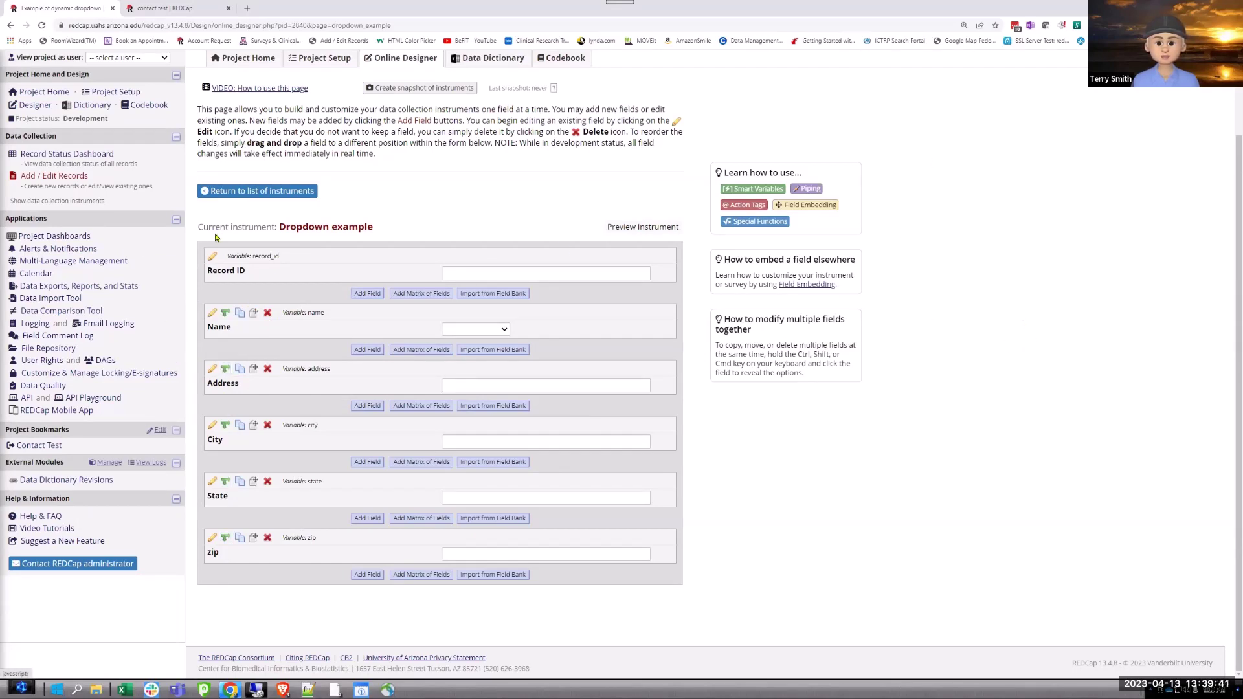
# Return to the dynamic dropdown project's External Modules page showing Cross-Project Piping v1.4.18.
pyautogui.click(153, 9)
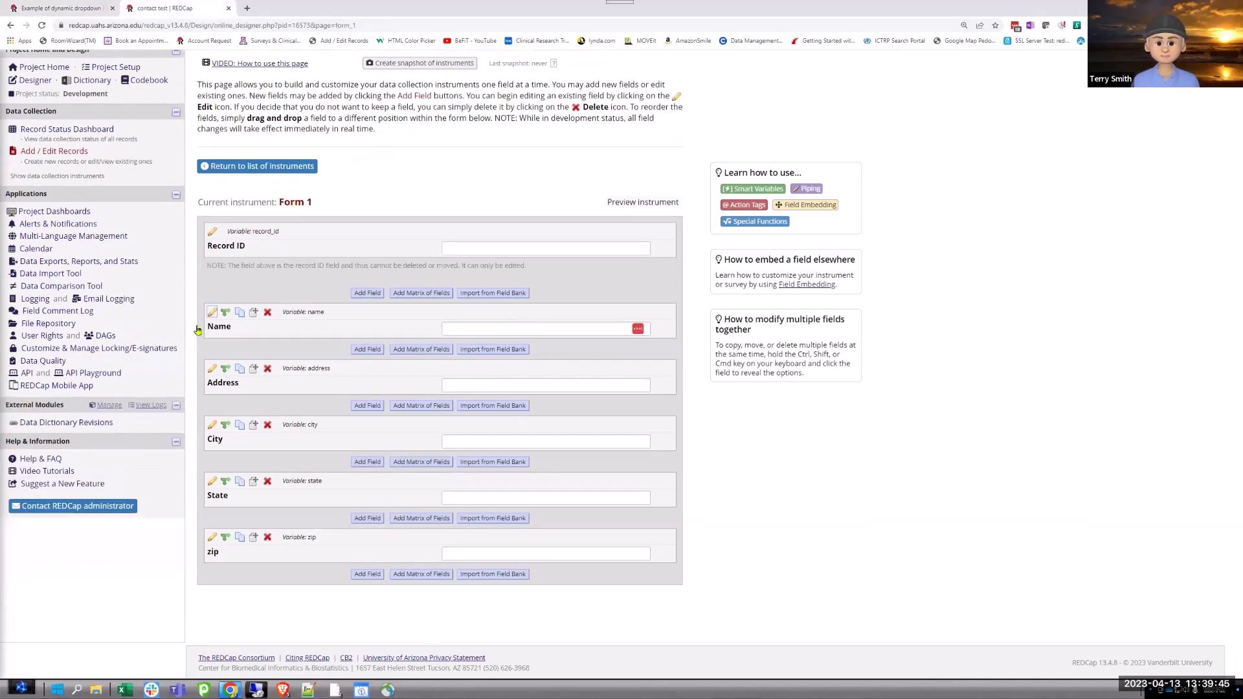
pyautogui.click(105, 406)
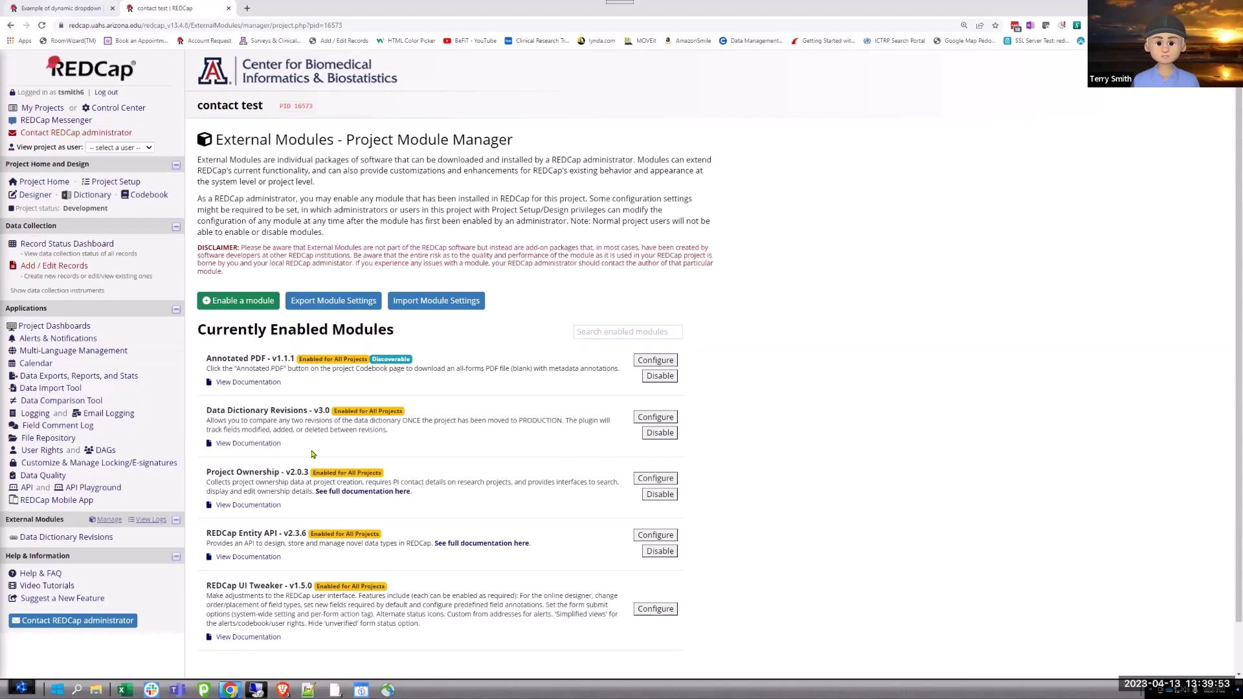
pyautogui.hotkey('ctrl', 'shift', 'Tab')
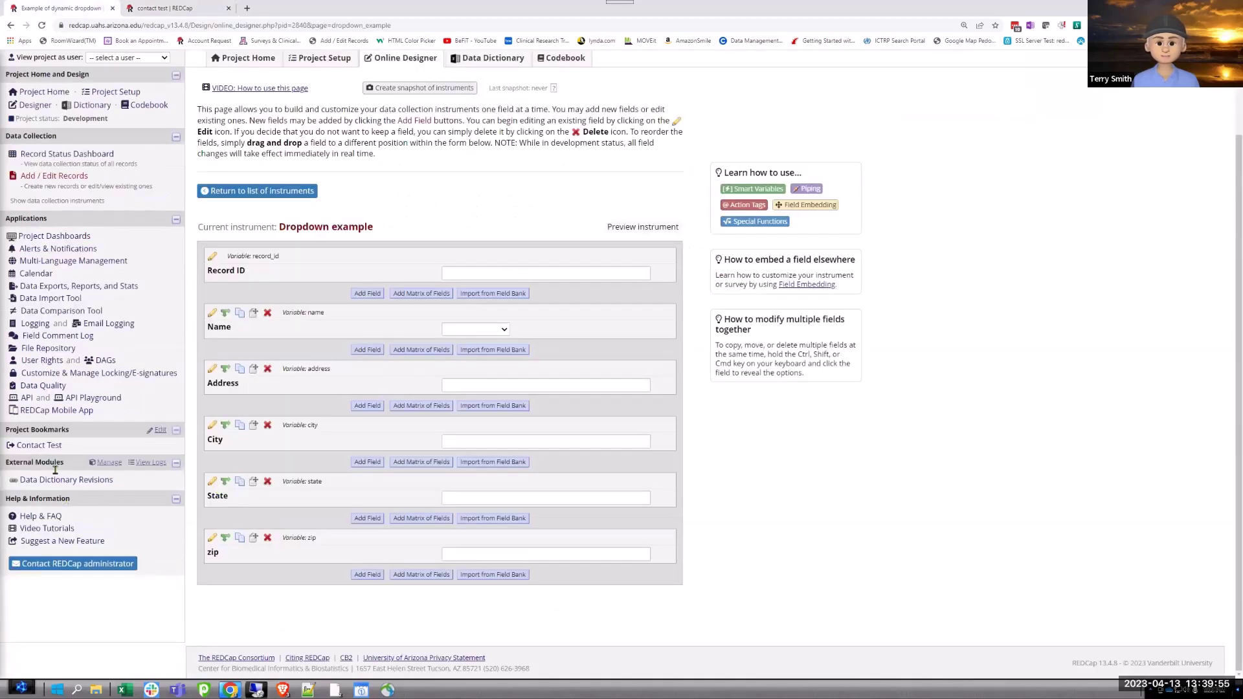
pyautogui.click(108, 462)
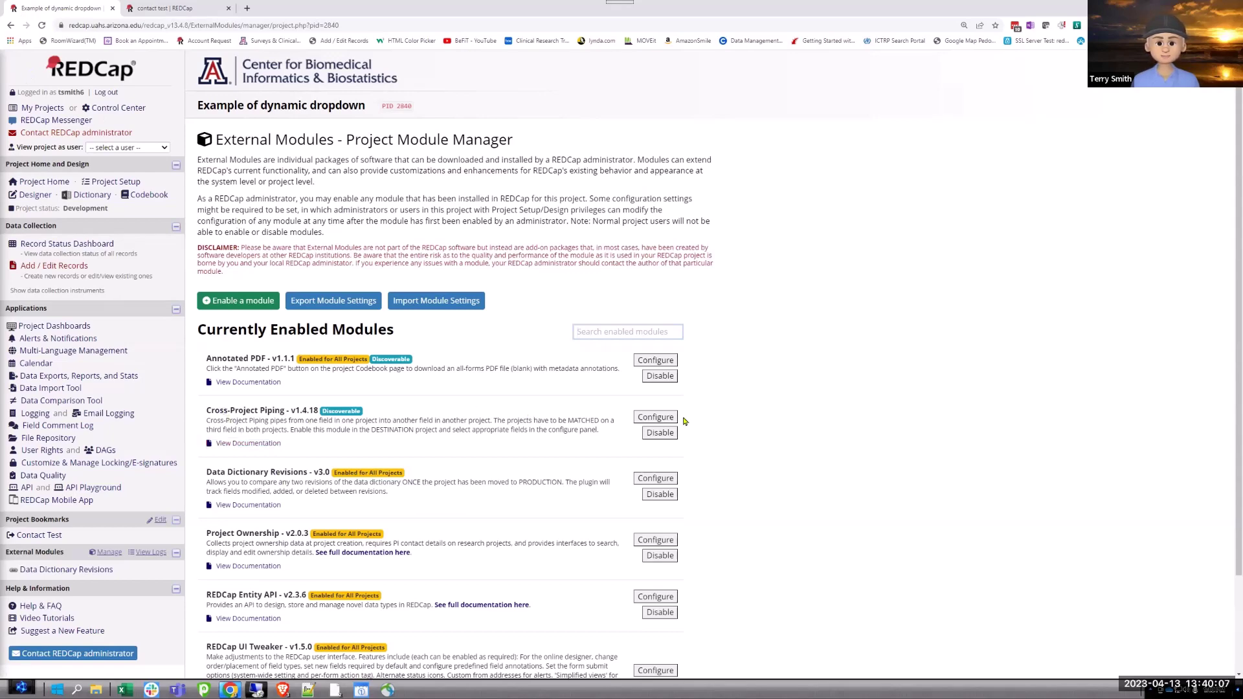
# Review Cross-Project Piping's contact test source, Name match and Address/City/State/zip mappings, then cancel.
pyautogui.click(656, 417)
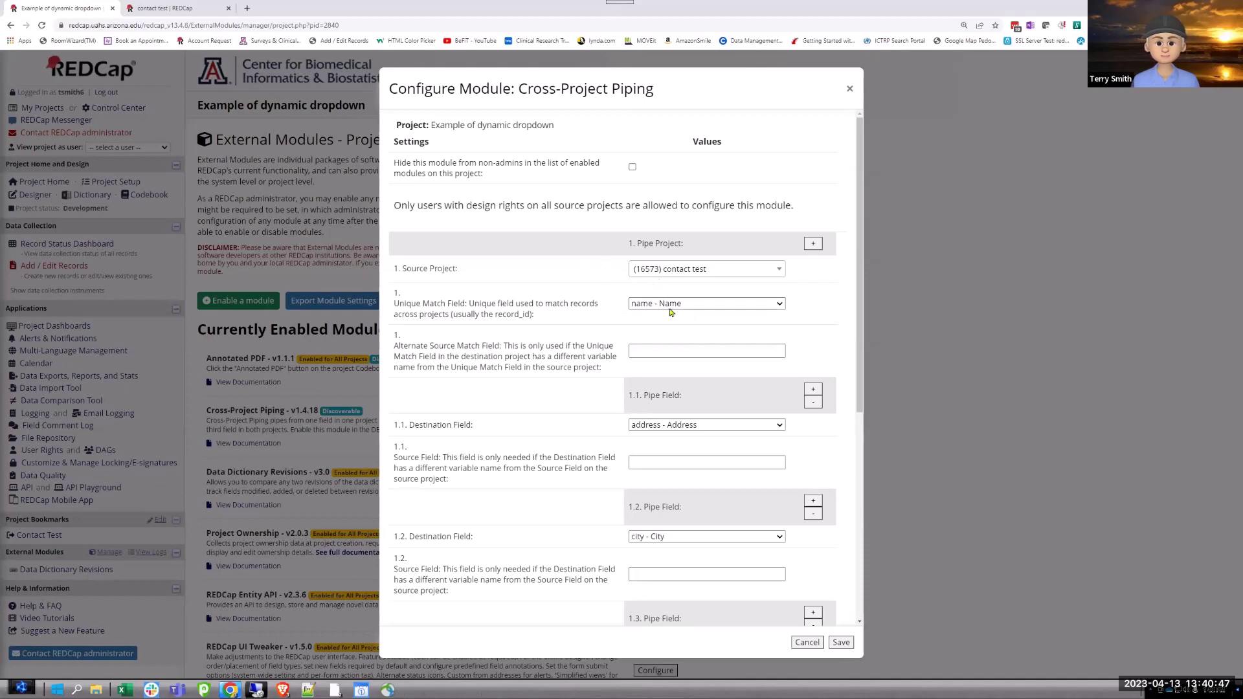
pyautogui.click(644, 353)
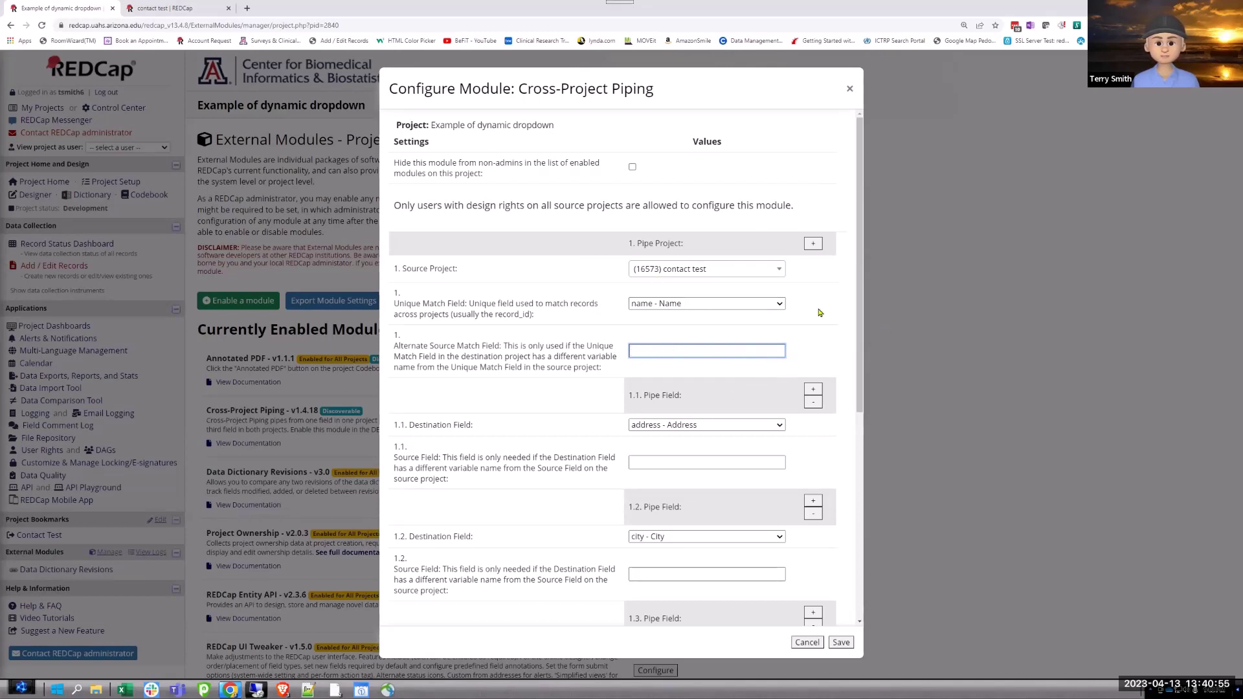
pyautogui.scroll(-1, 820, 313)
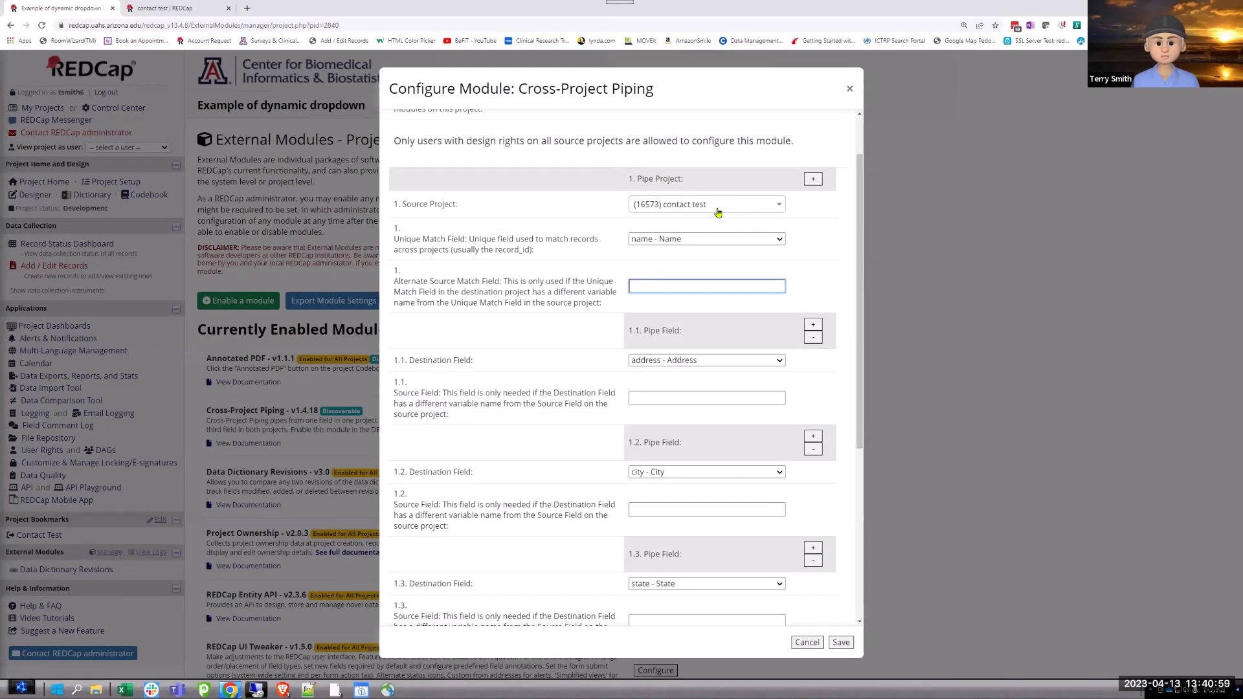
pyautogui.scroll(1, 716, 212)
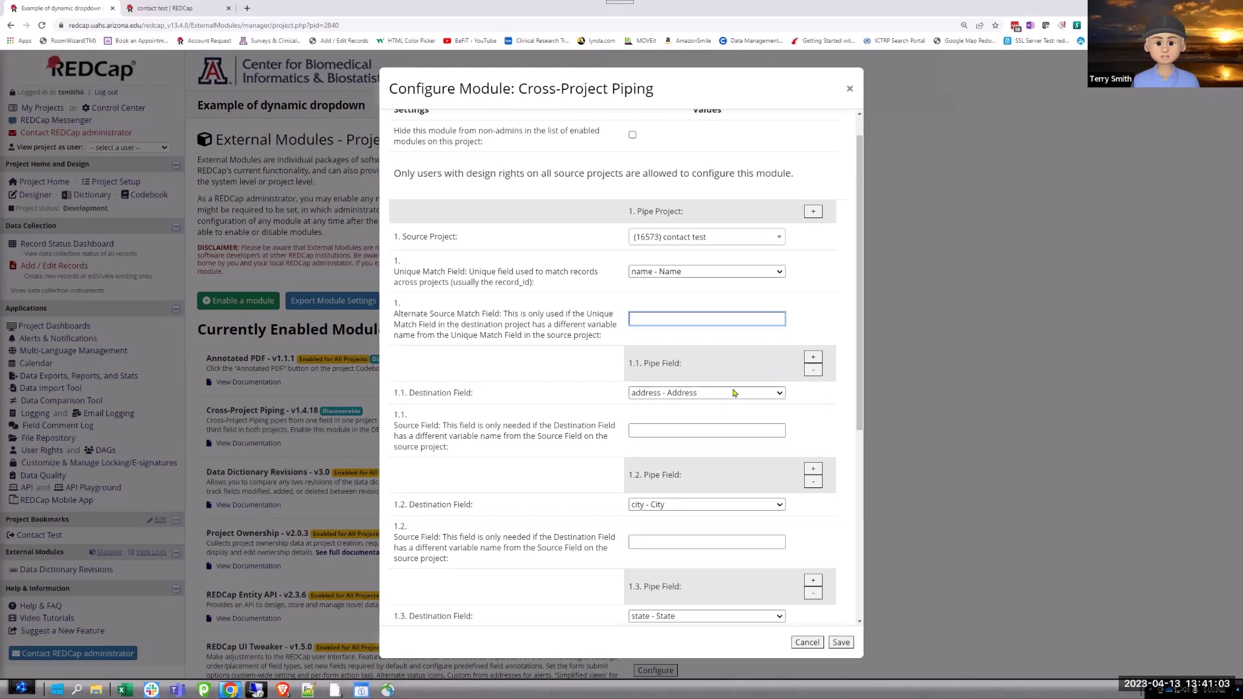
pyautogui.scroll(-1, 692, 371)
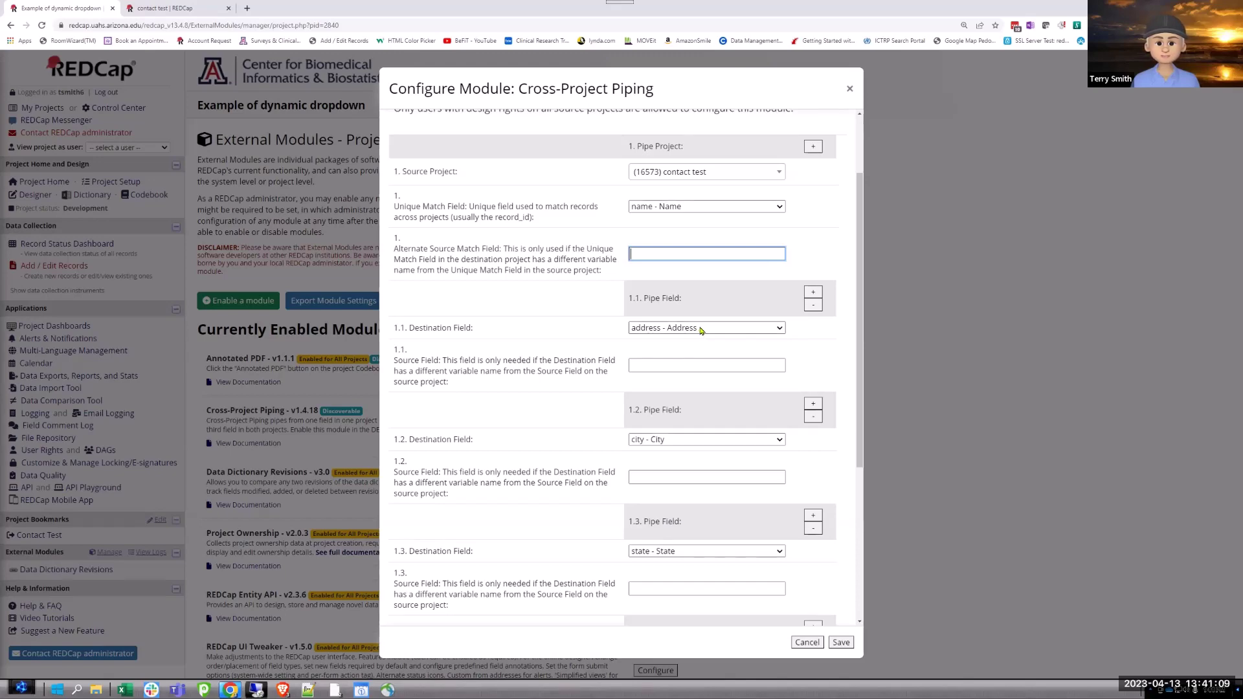
pyautogui.scroll(-3, 677, 453)
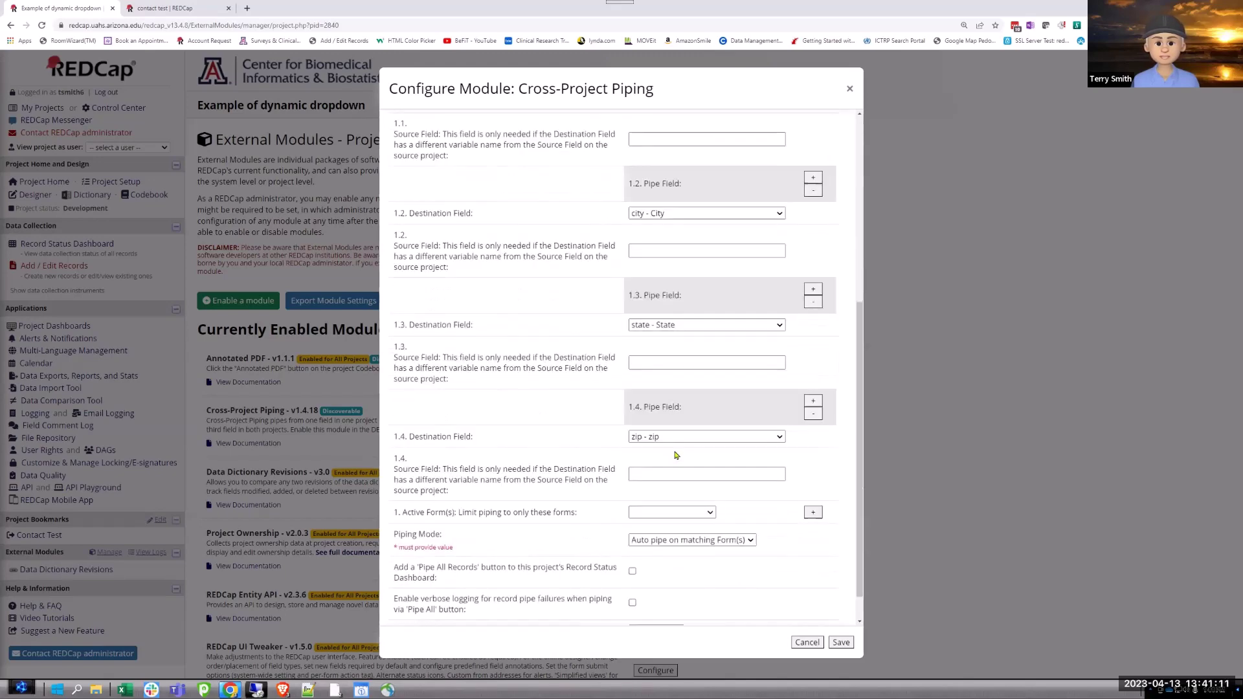
pyautogui.scroll(-1, 676, 459)
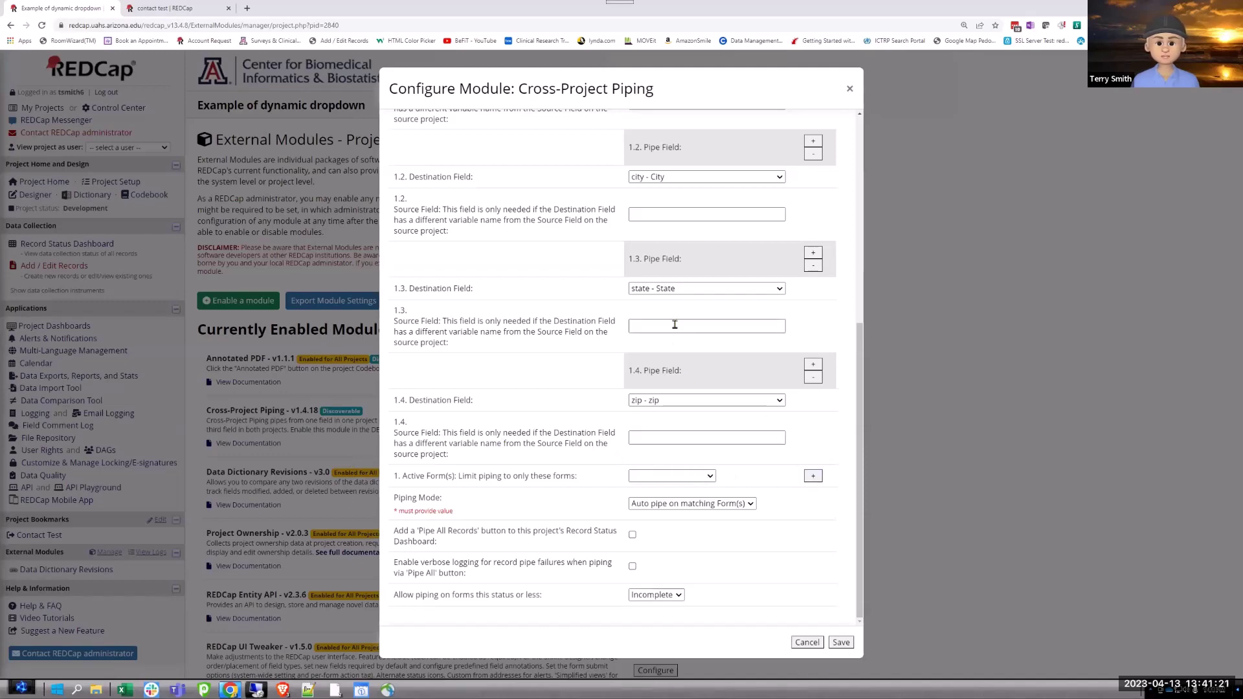
pyautogui.scroll(2, 676, 324)
pyautogui.scroll(3, 677, 324)
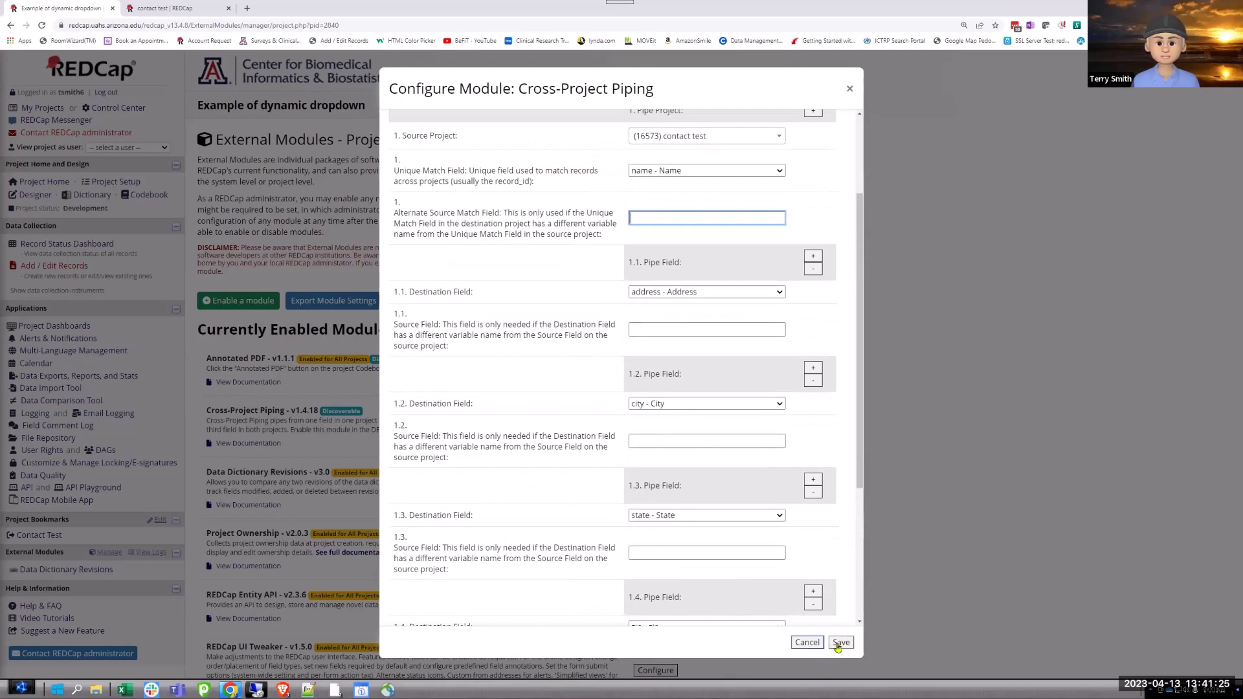
pyautogui.click(807, 642)
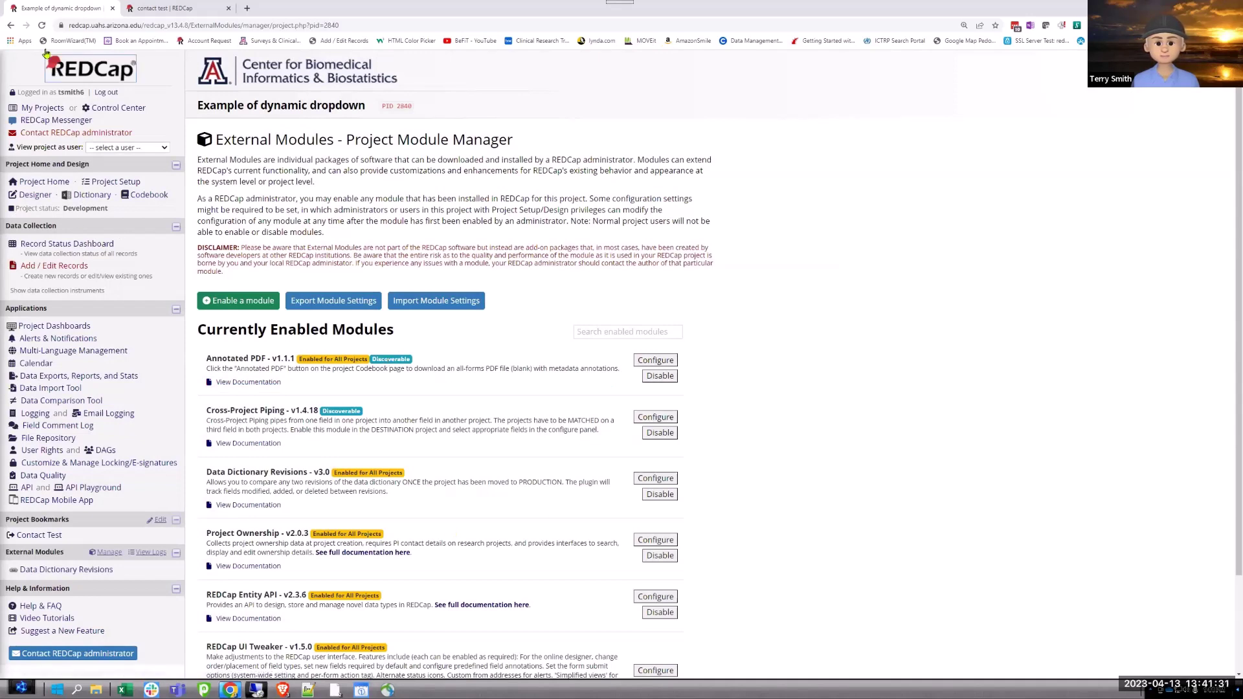
# Go to the dynamic dropdown project's Record Status Dashboard.
pyautogui.click(37, 248)
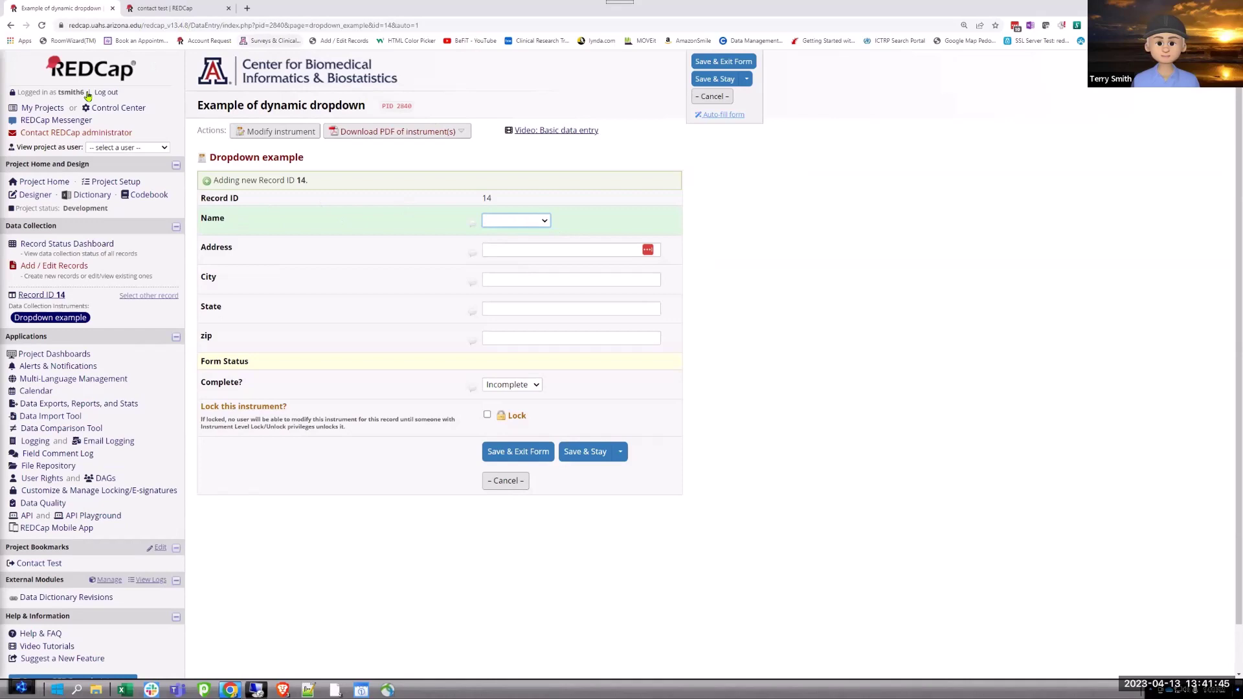
# Inspect the Name field's contact options and dynamic SQL settings in the Dropdown example designer.
pyautogui.click(279, 138)
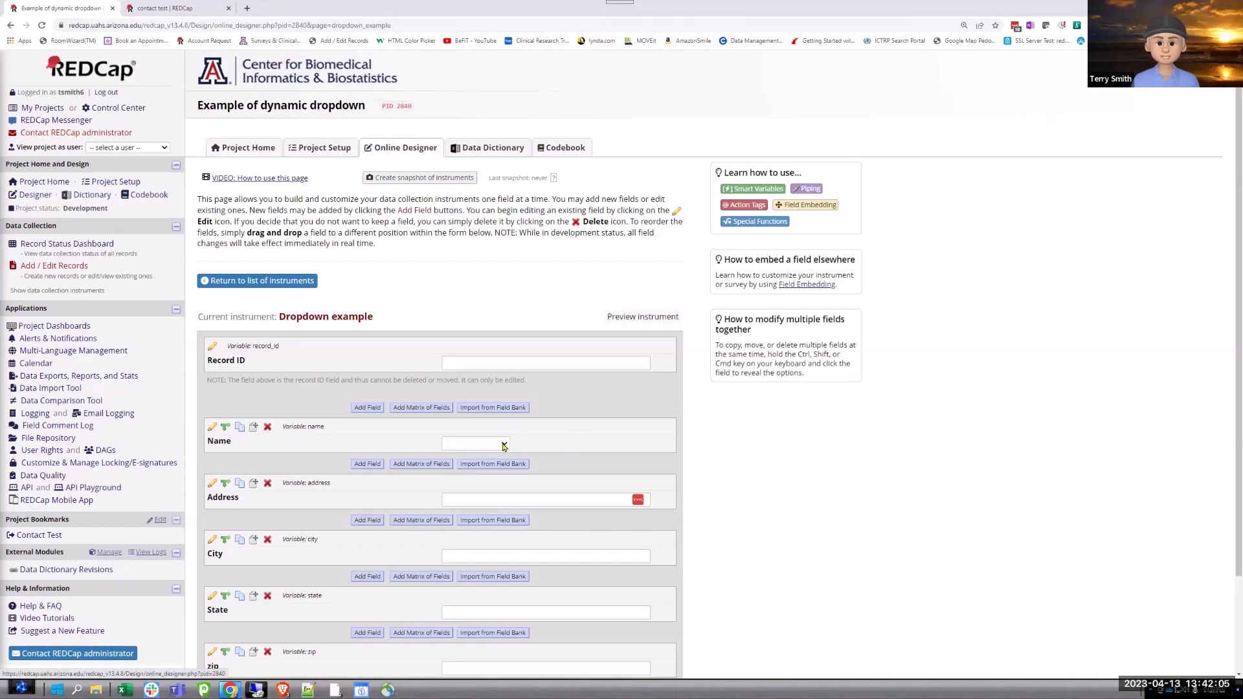
pyautogui.click(503, 444)
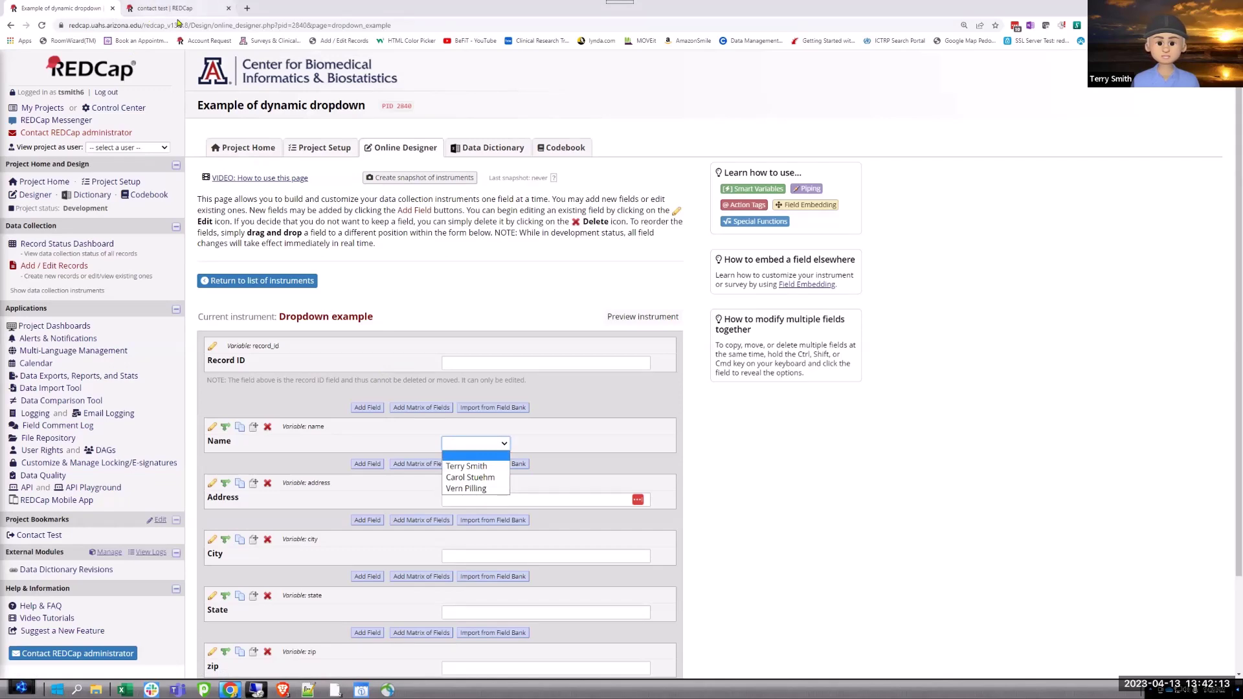
pyautogui.click(541, 447)
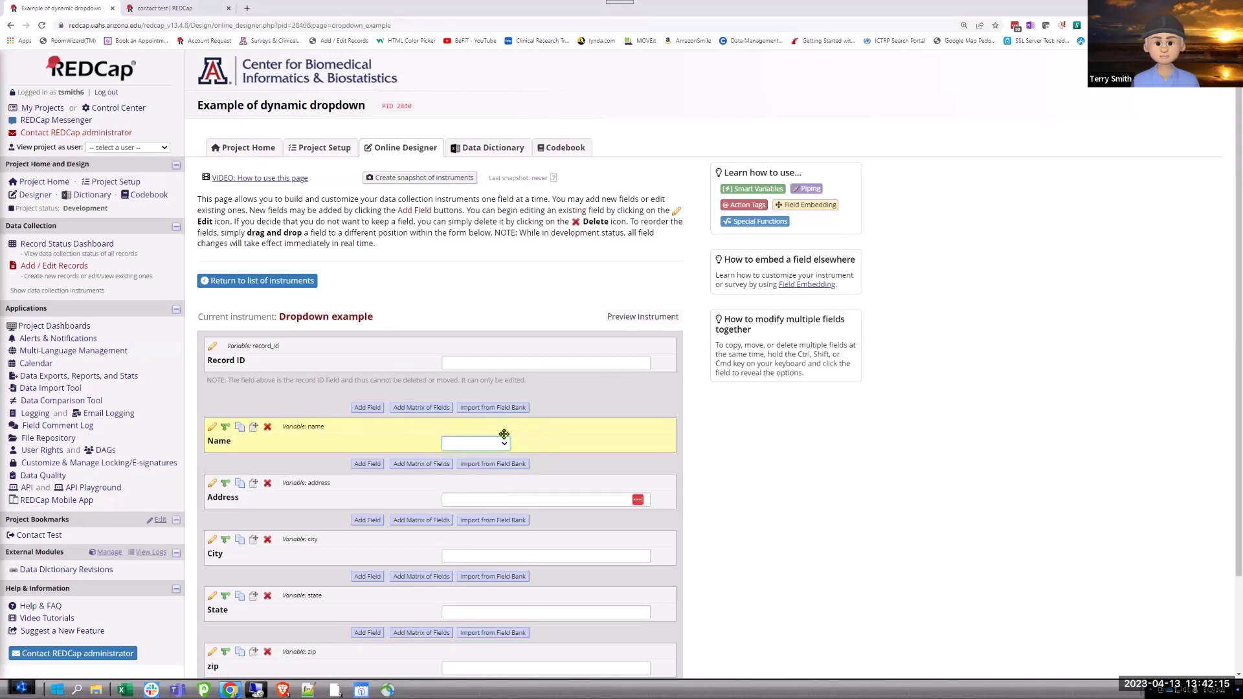
pyautogui.click(212, 427)
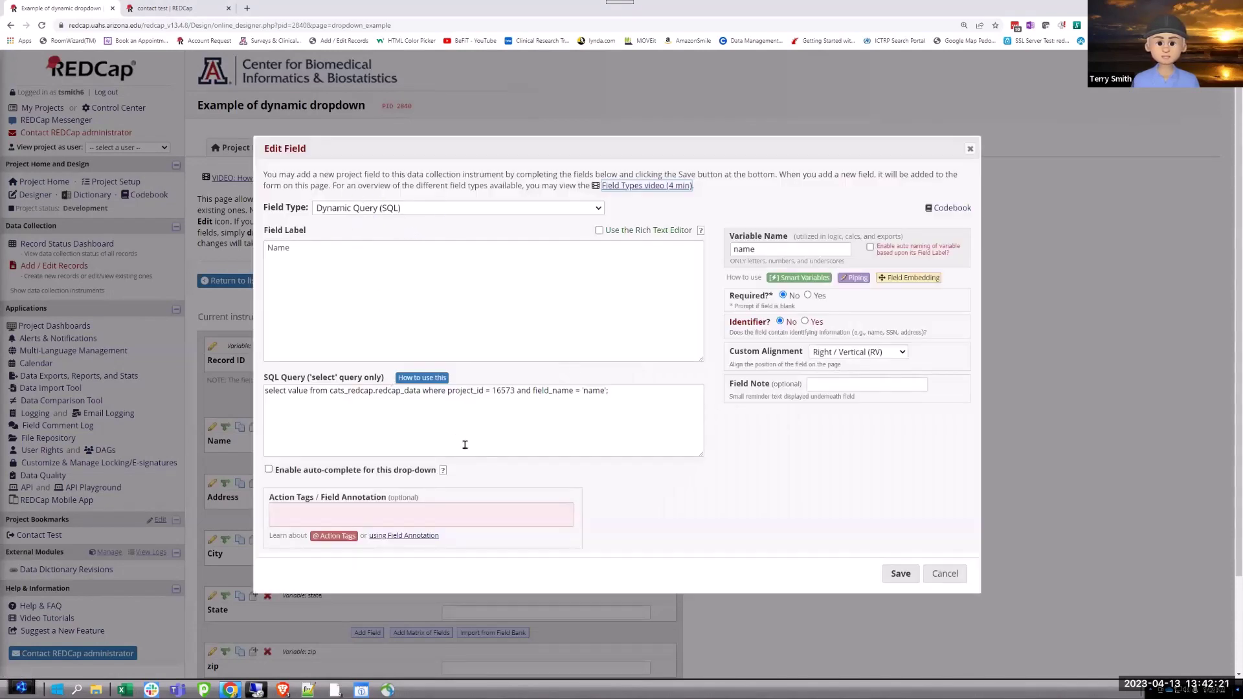
pyautogui.click(959, 581)
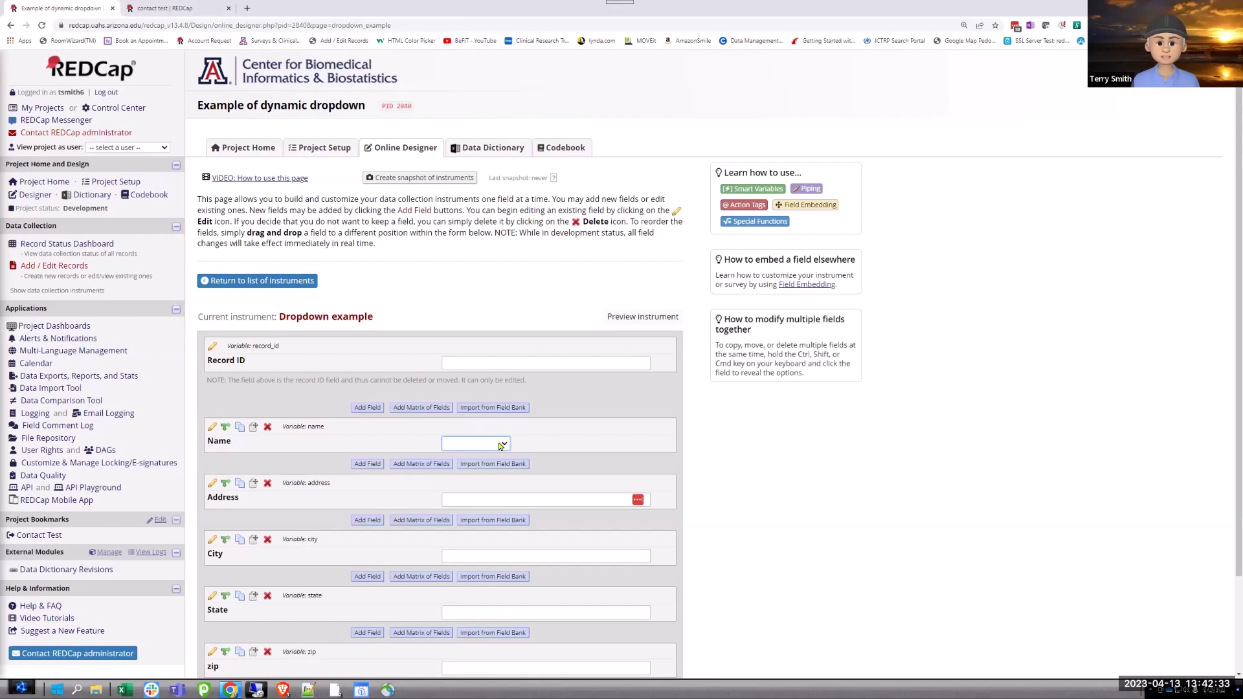
pyautogui.click(505, 445)
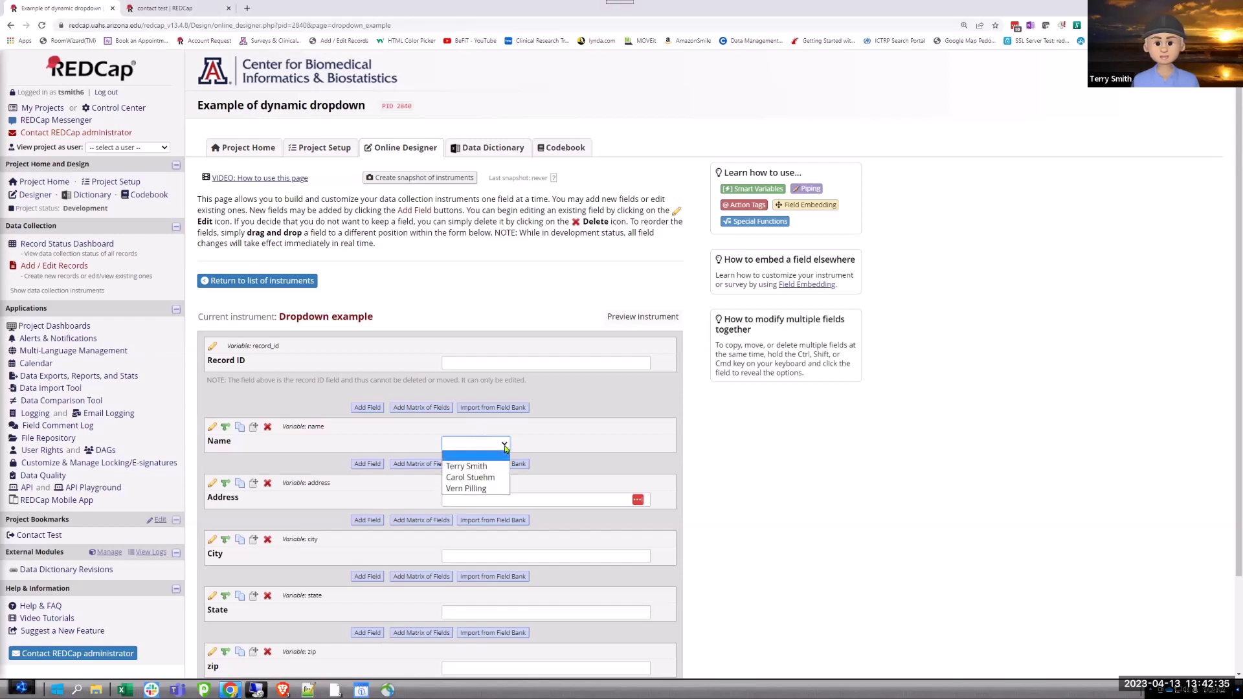
pyautogui.click(495, 479)
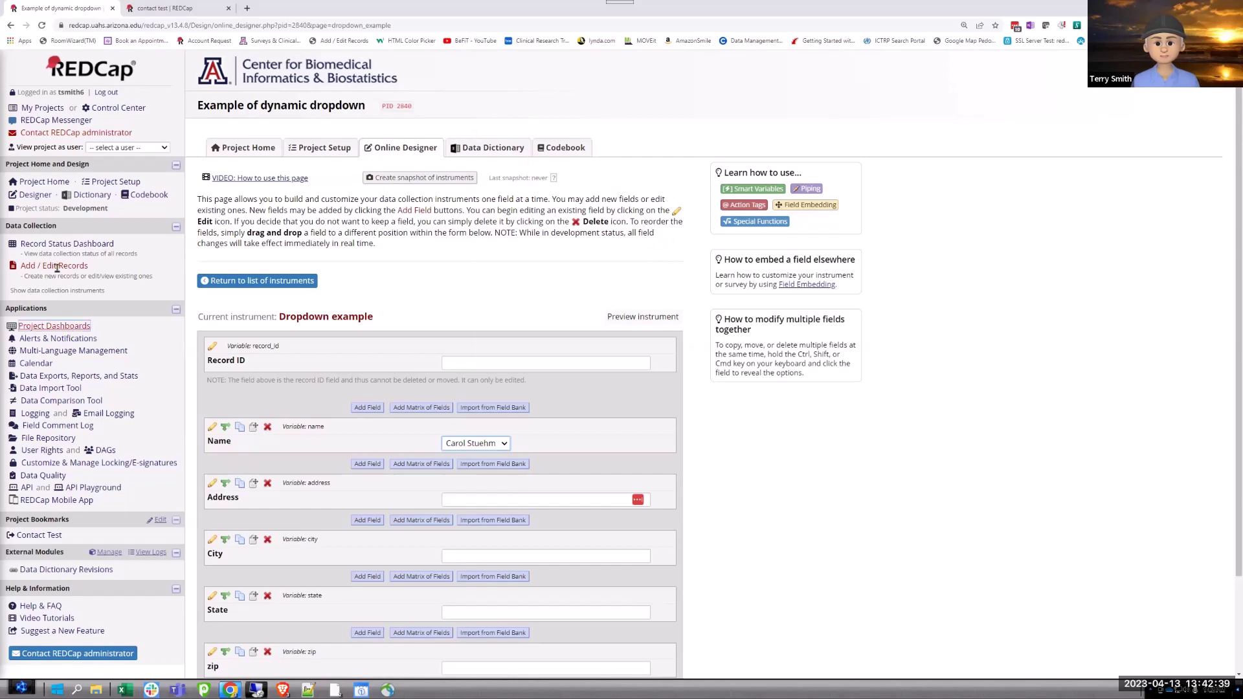
pyautogui.click(54, 245)
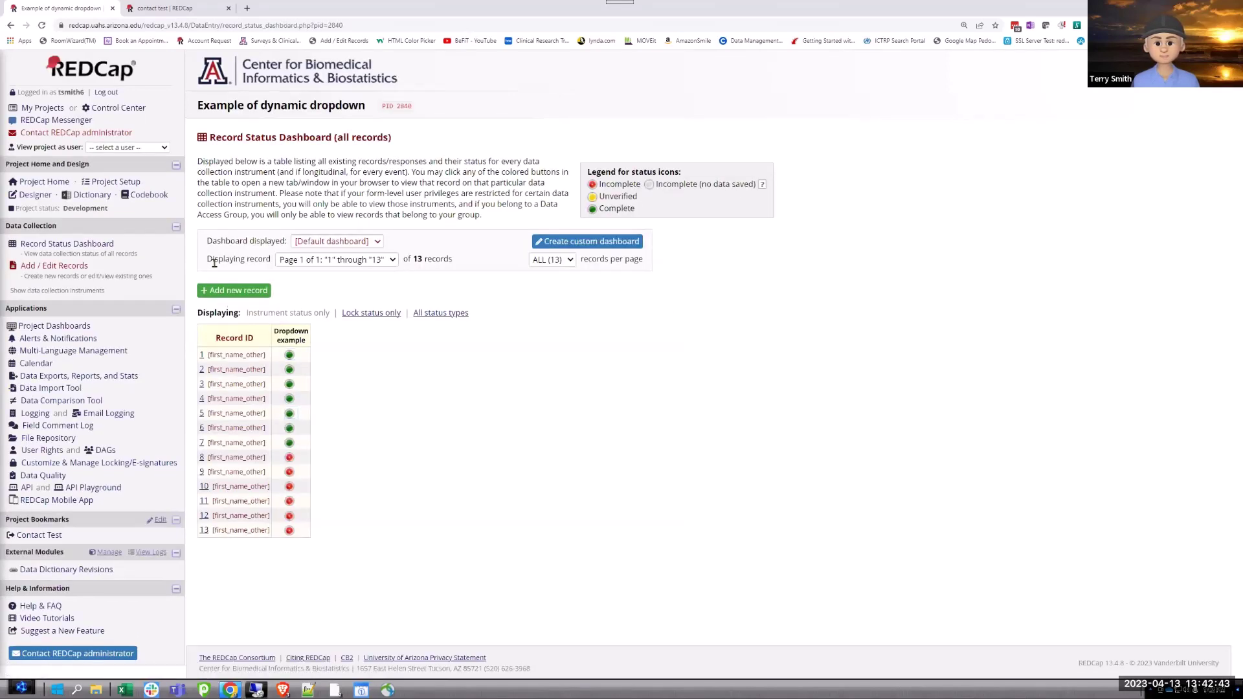
# Add record 14 with the second contact selected as Name and save it.
pyautogui.click(222, 296)
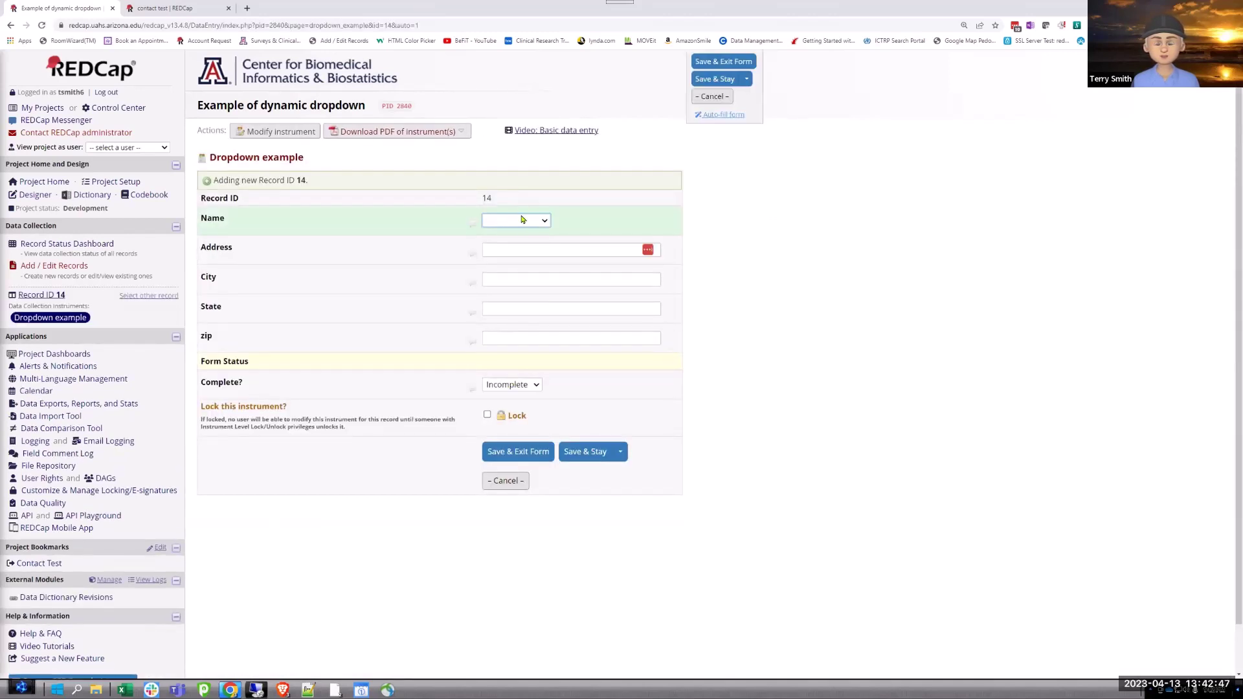
pyautogui.click(522, 219)
pyautogui.press('Down')
pyautogui.press('Down')
pyautogui.press('Return')
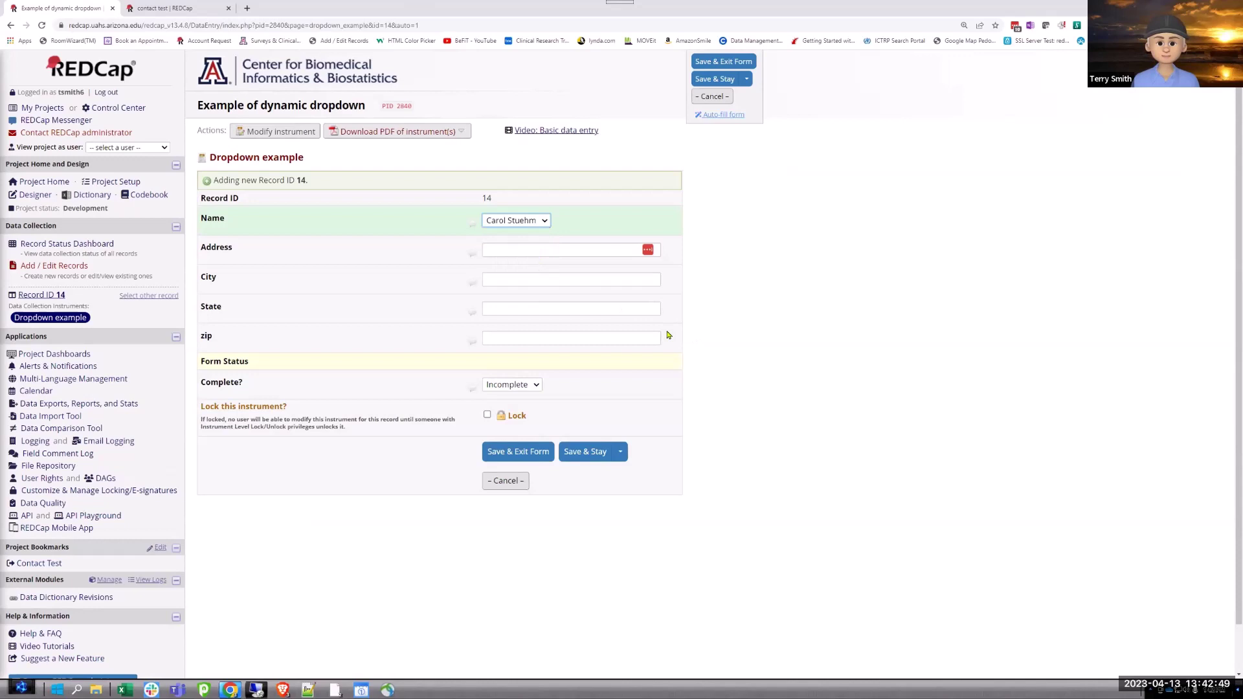
pyautogui.click(714, 81)
pyautogui.click(715, 79)
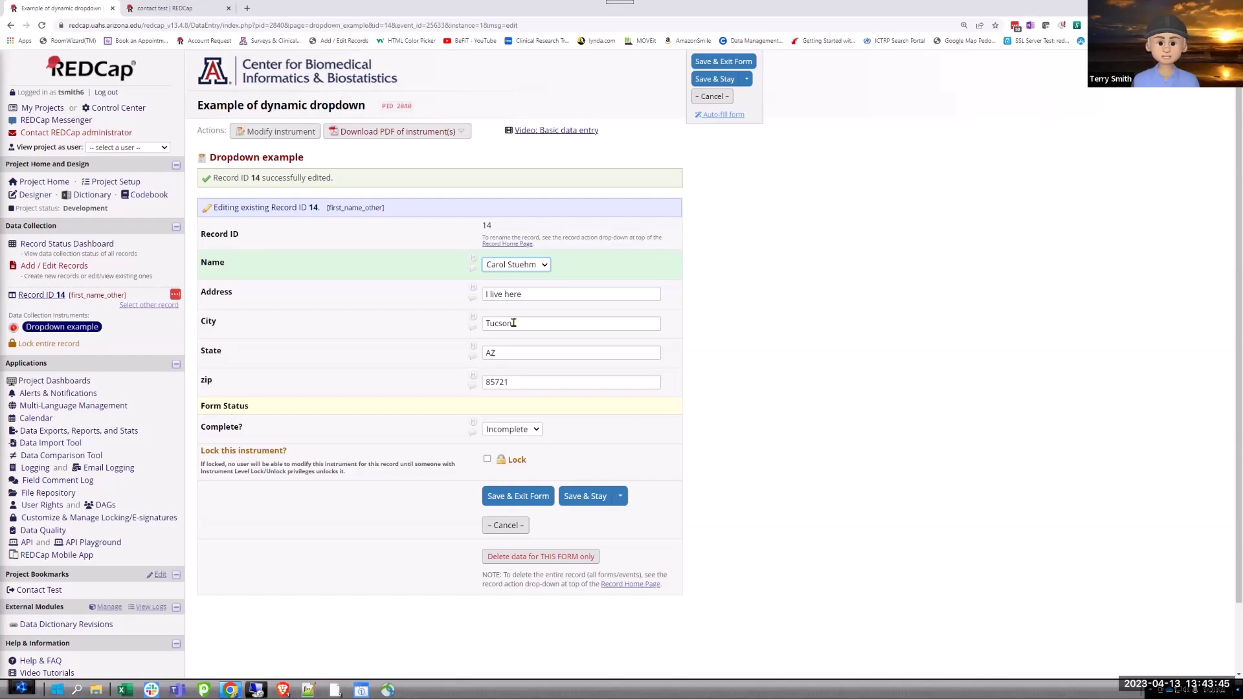
# Confirm record 14 shows Address 'I live here', City Tucson, State AZ and zip 85721.
pyautogui.click(521, 382)
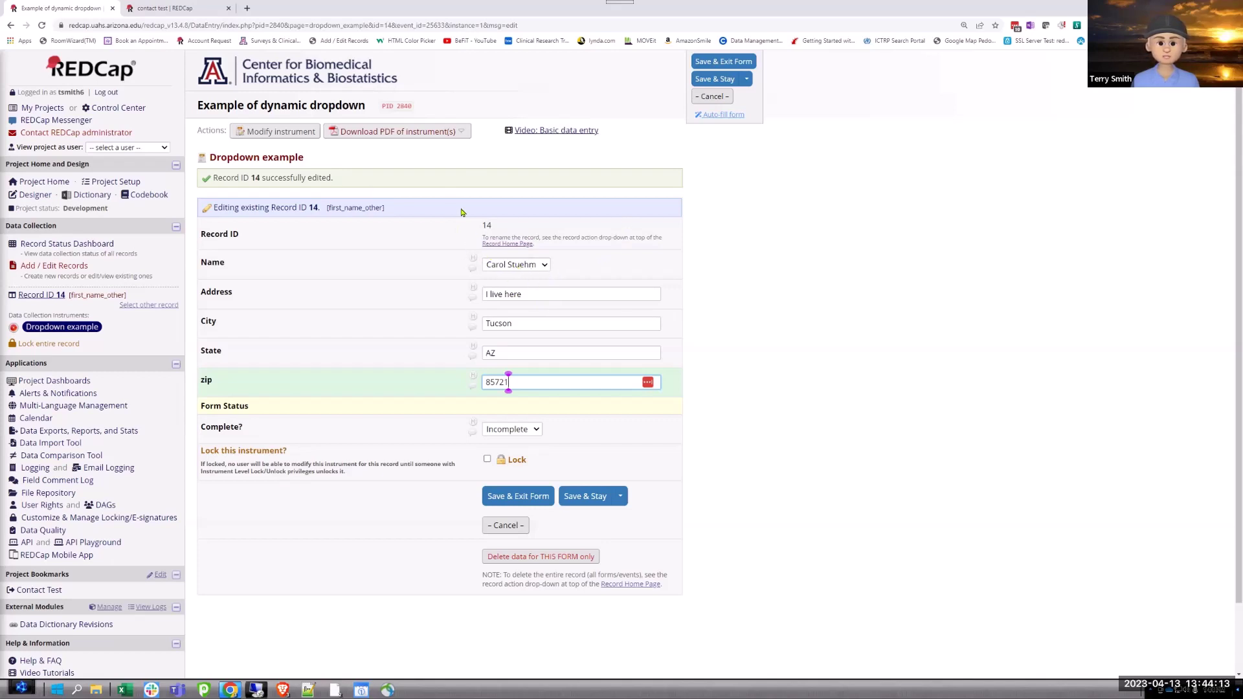
pyautogui.scroll(-2, 417, 292)
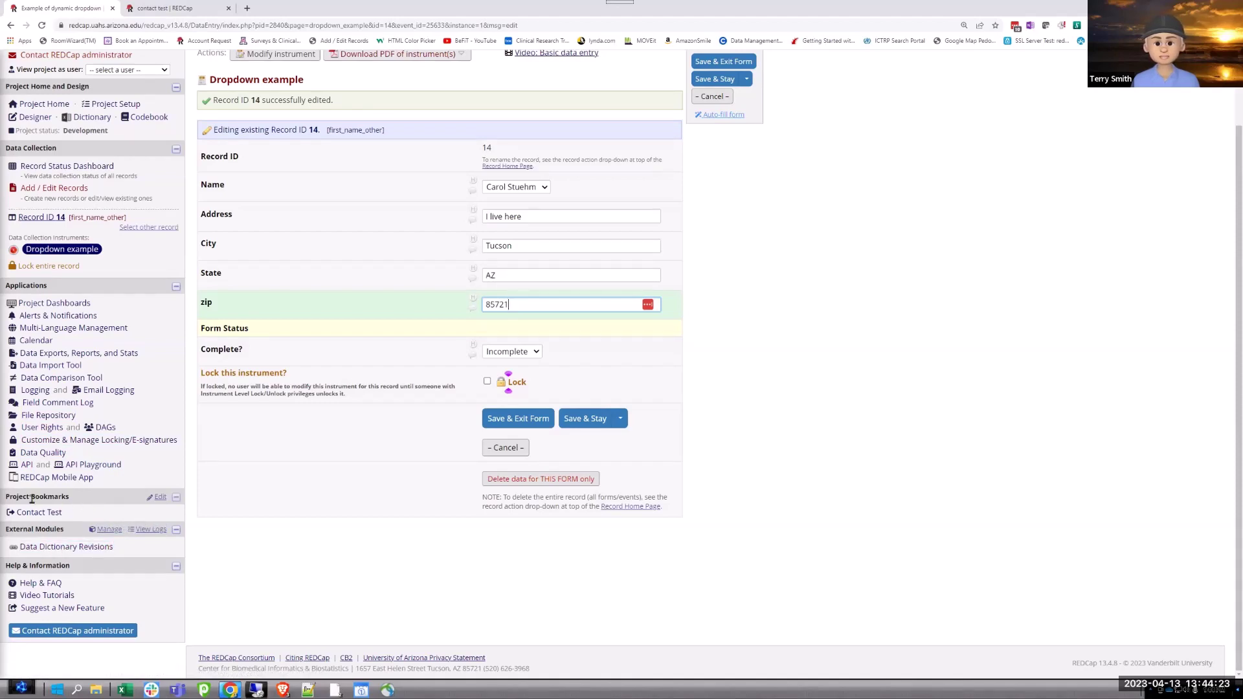
pyautogui.scroll(2, 116, 181)
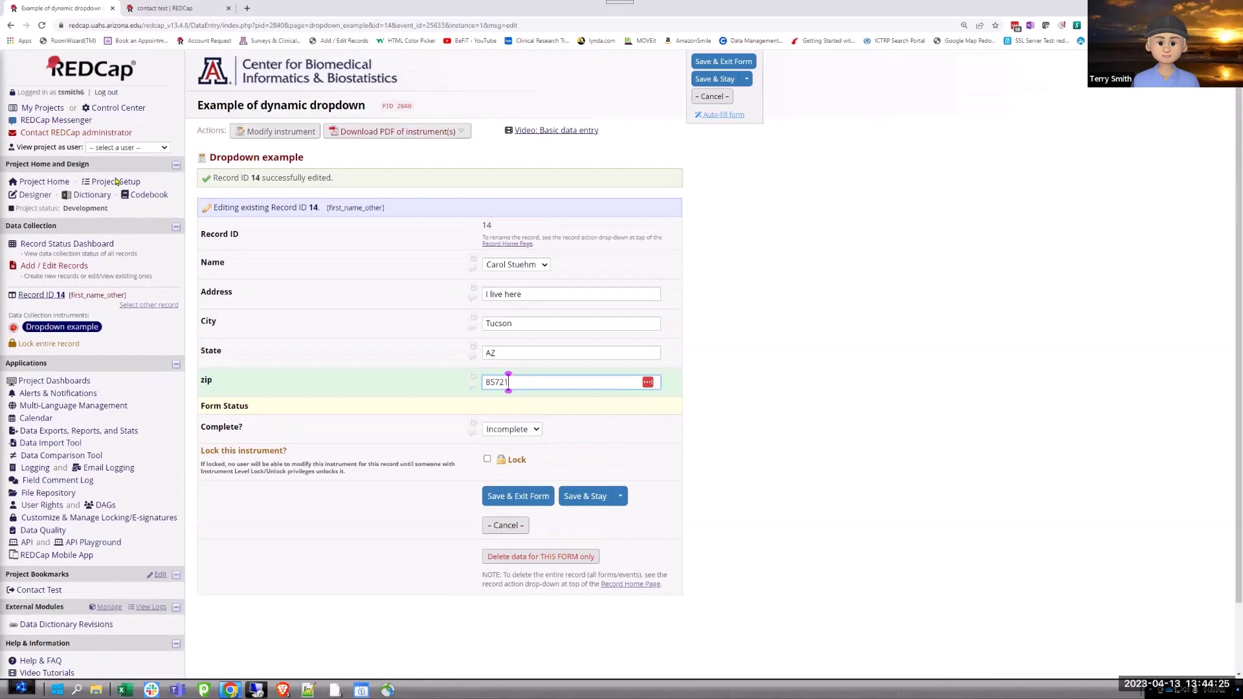
pyautogui.click(116, 181)
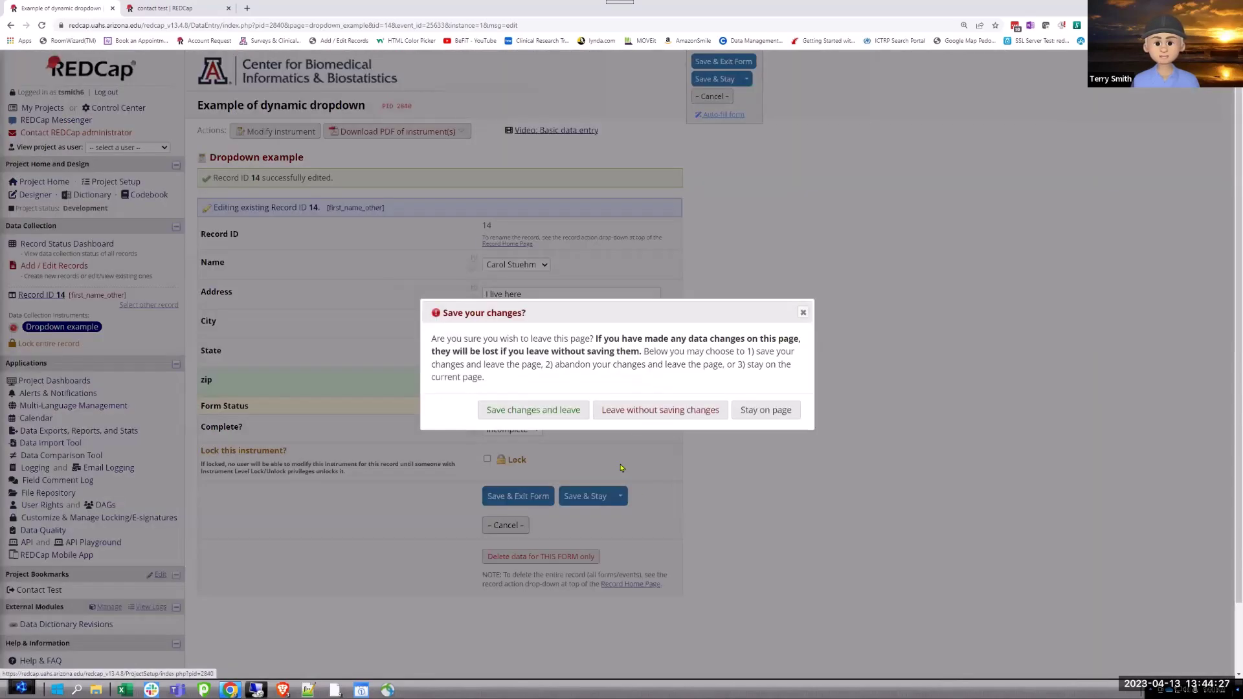
pyautogui.click(620, 412)
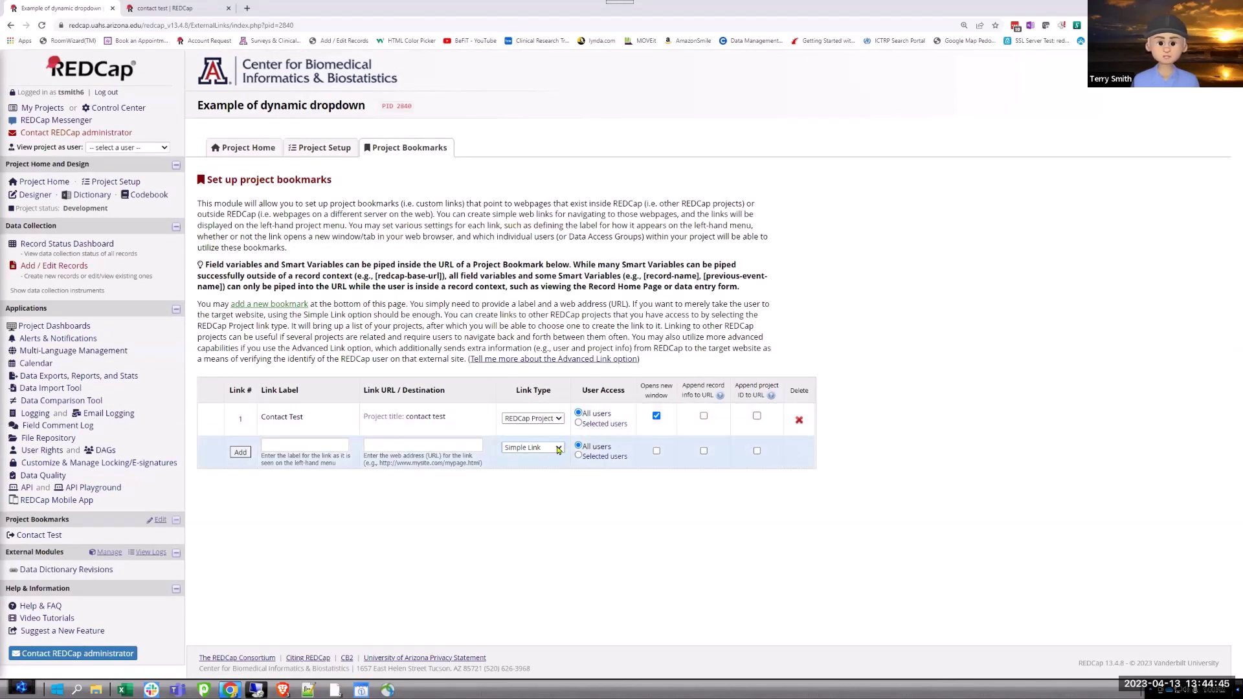
pyautogui.click(558, 449)
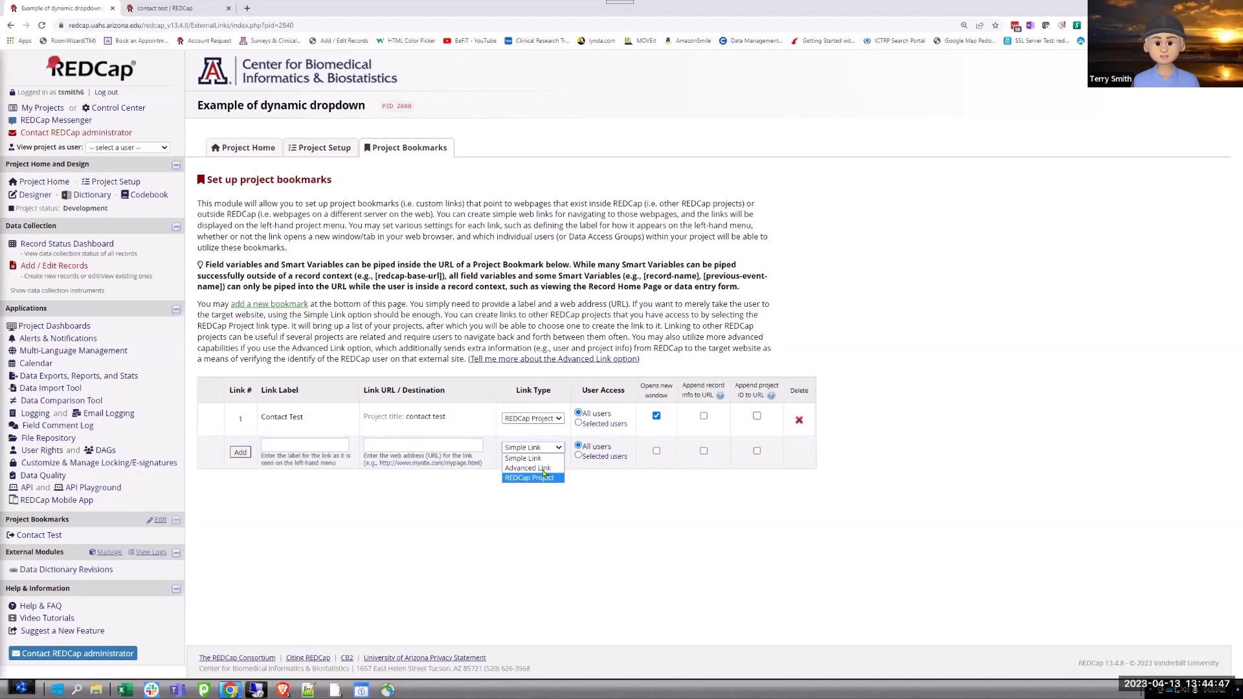
pyautogui.click(346, 477)
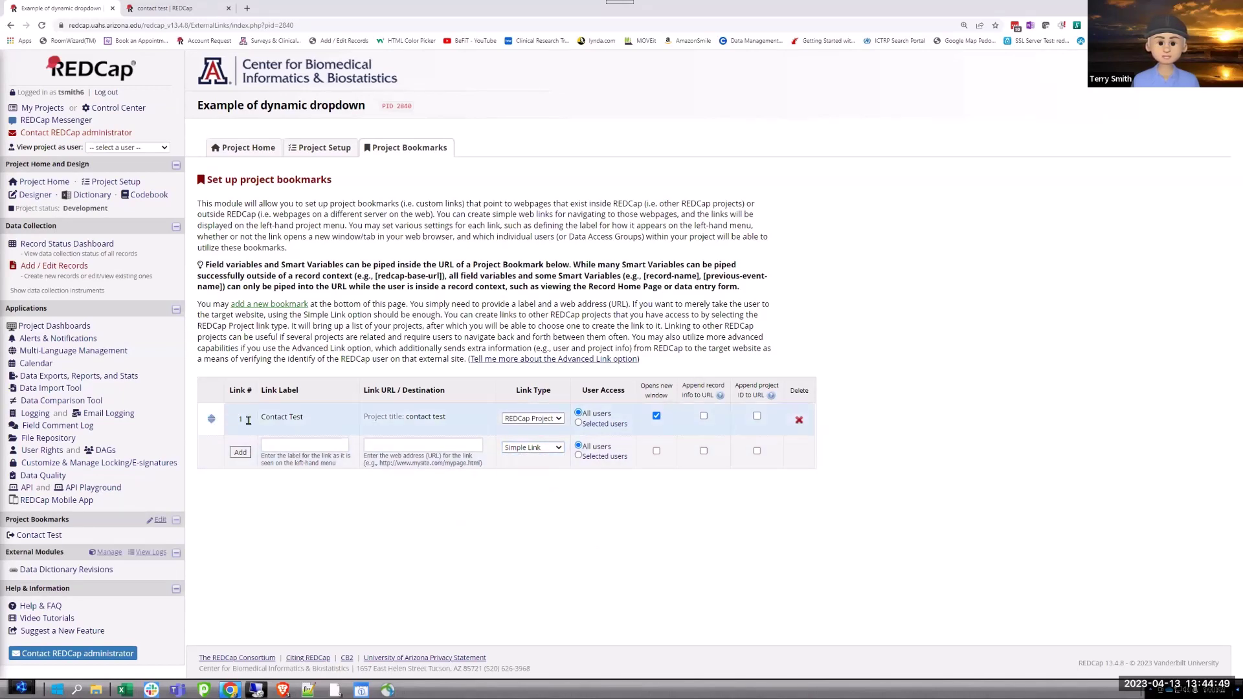
pyautogui.moveTo(426, 421)
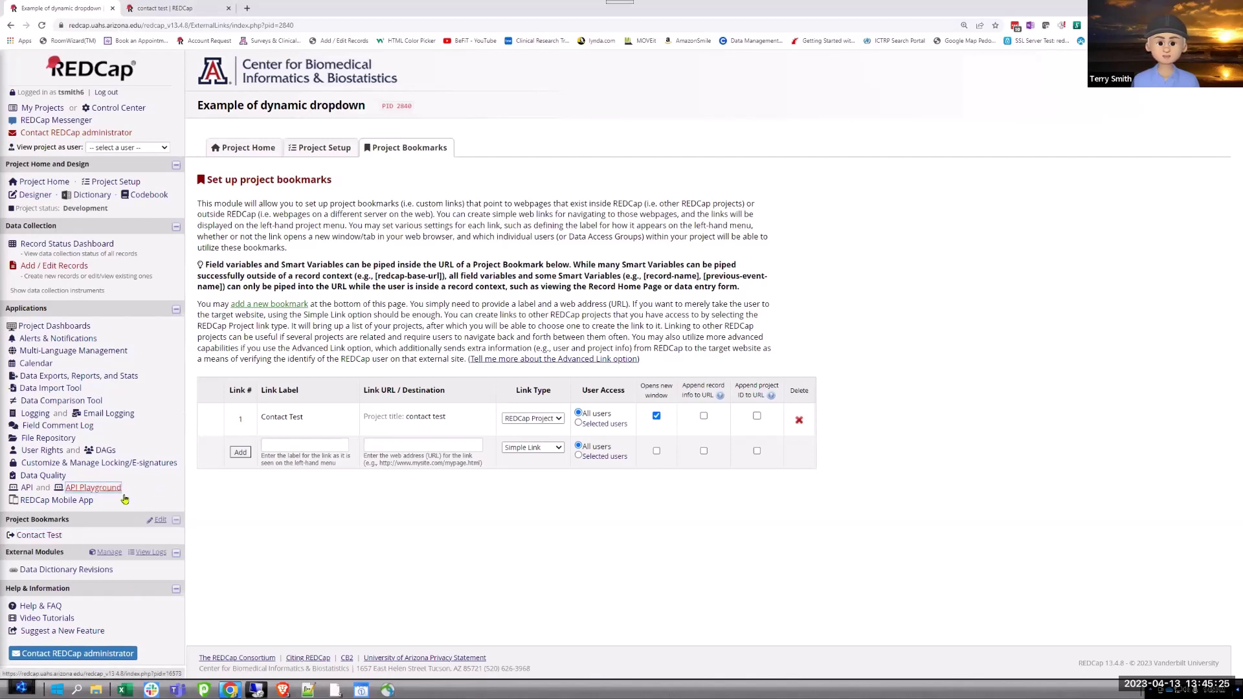
# Check record 14's selected contact and piped address, then open the Contact Test bookmark.
pyautogui.click(63, 245)
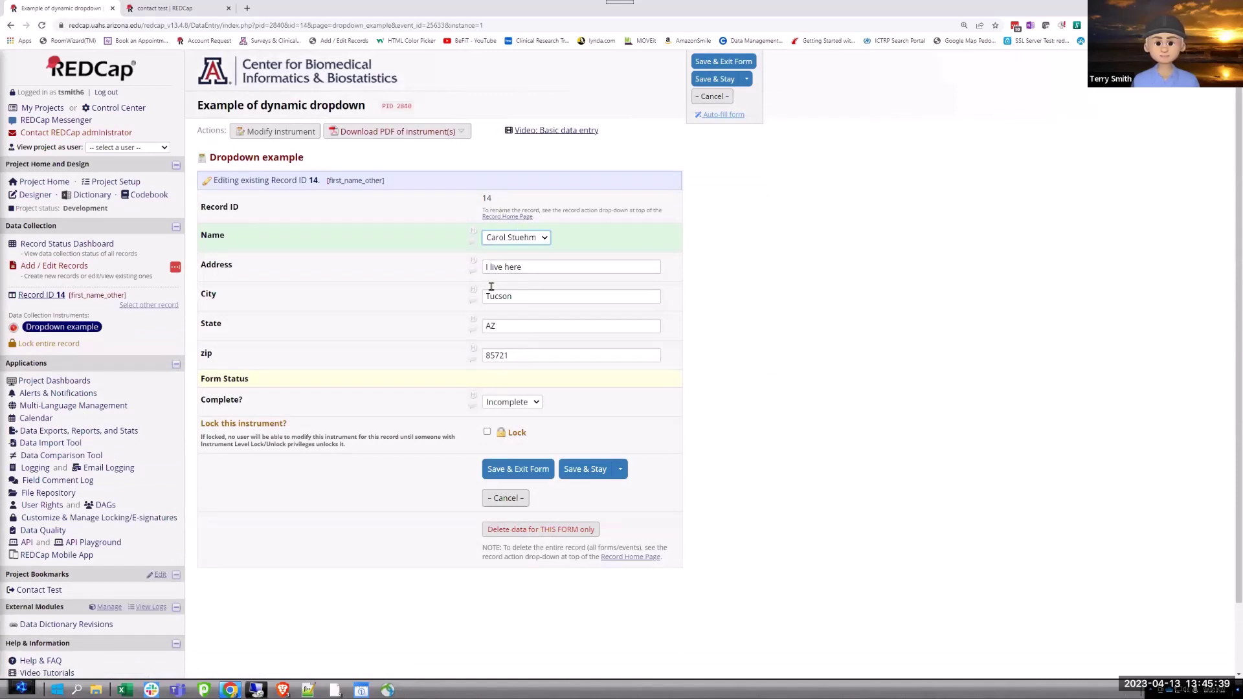
pyautogui.click(497, 241)
pyautogui.click(498, 243)
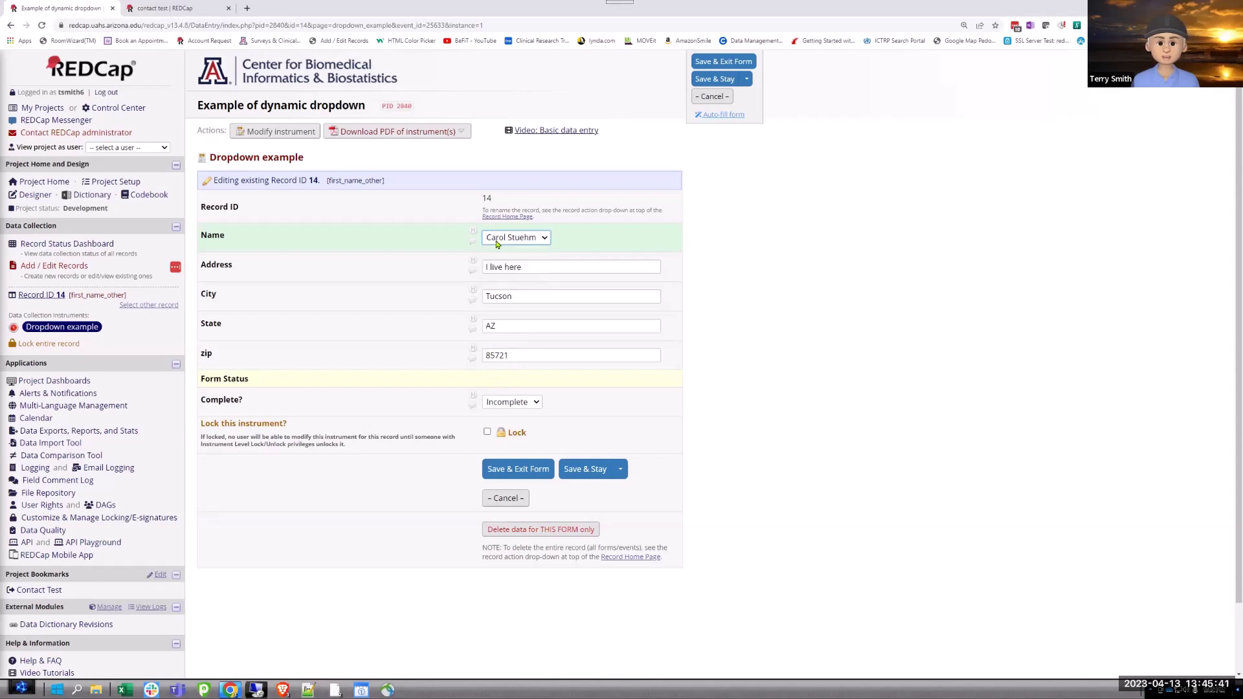
pyautogui.click(35, 590)
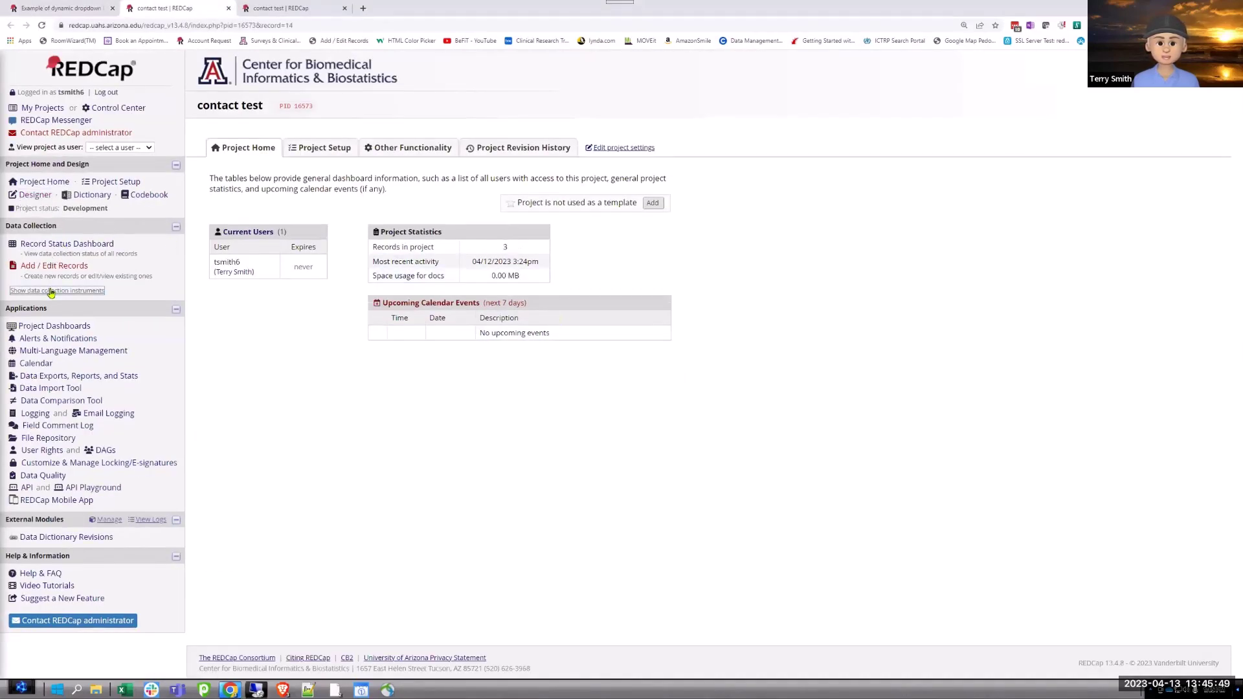
# Start new contact record 4 and enter the contact's full name and the 'Not at this address' address.
pyautogui.click(54, 266)
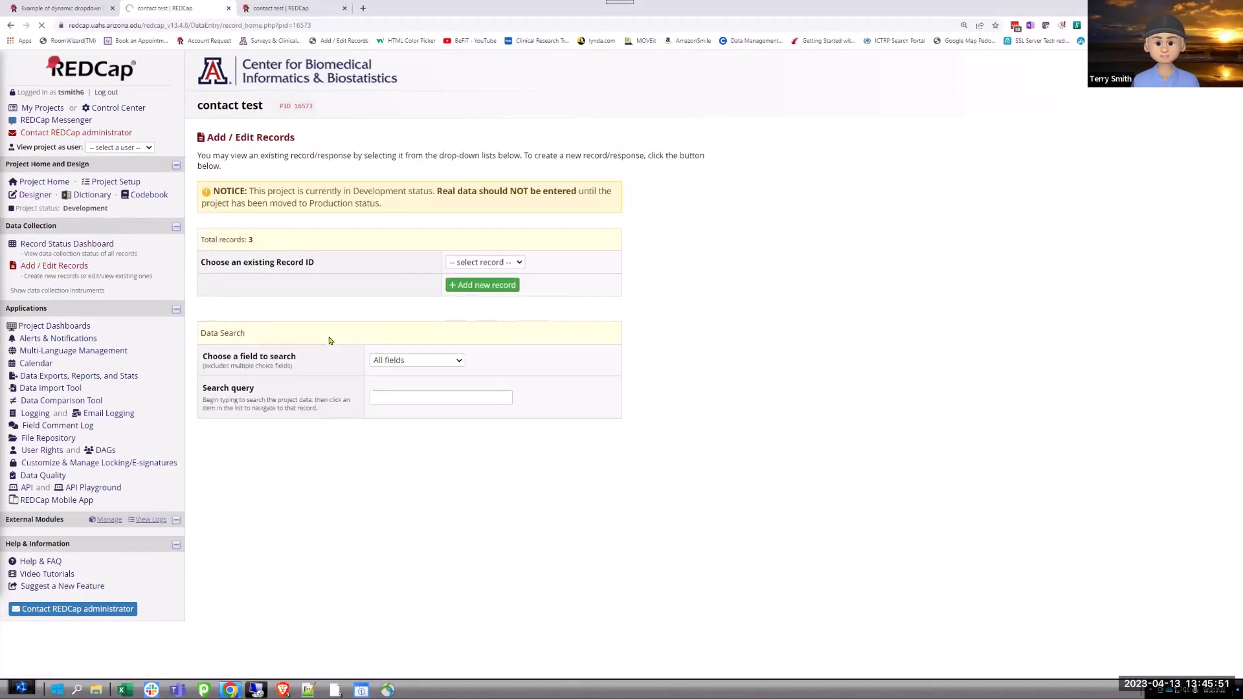
pyautogui.click(482, 285)
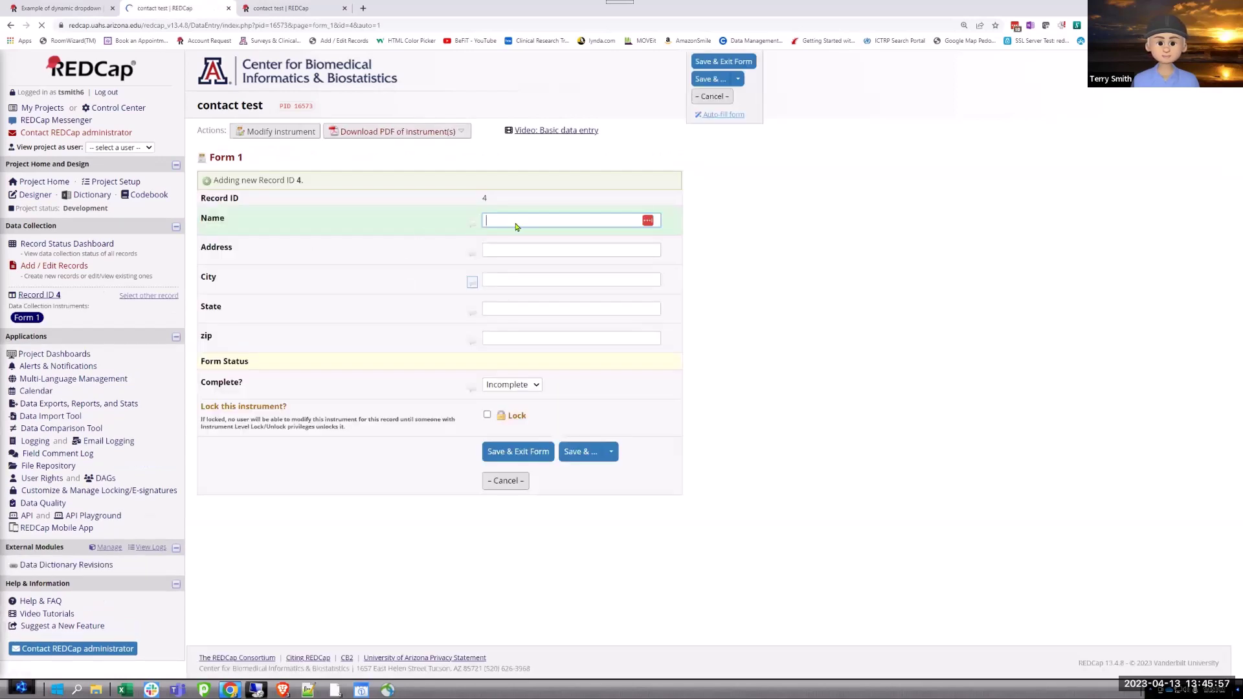
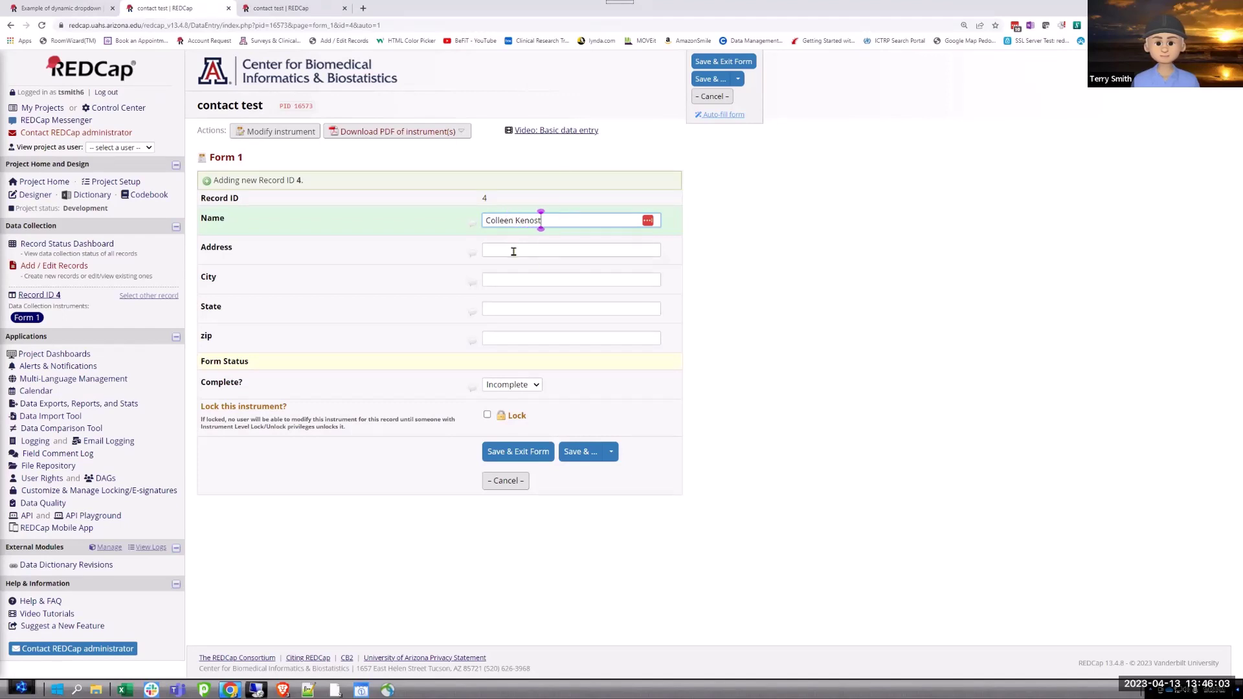
pyautogui.click(513, 250)
pyautogui.write('Not at ')
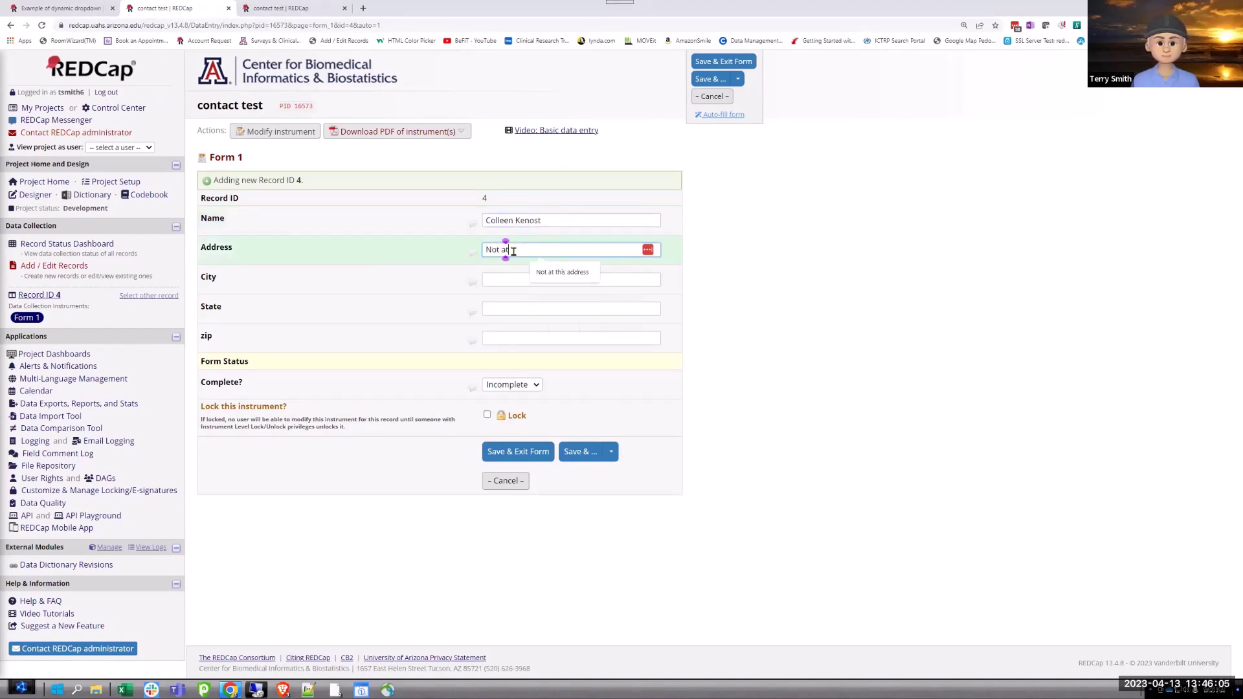
pyautogui.write('this address')
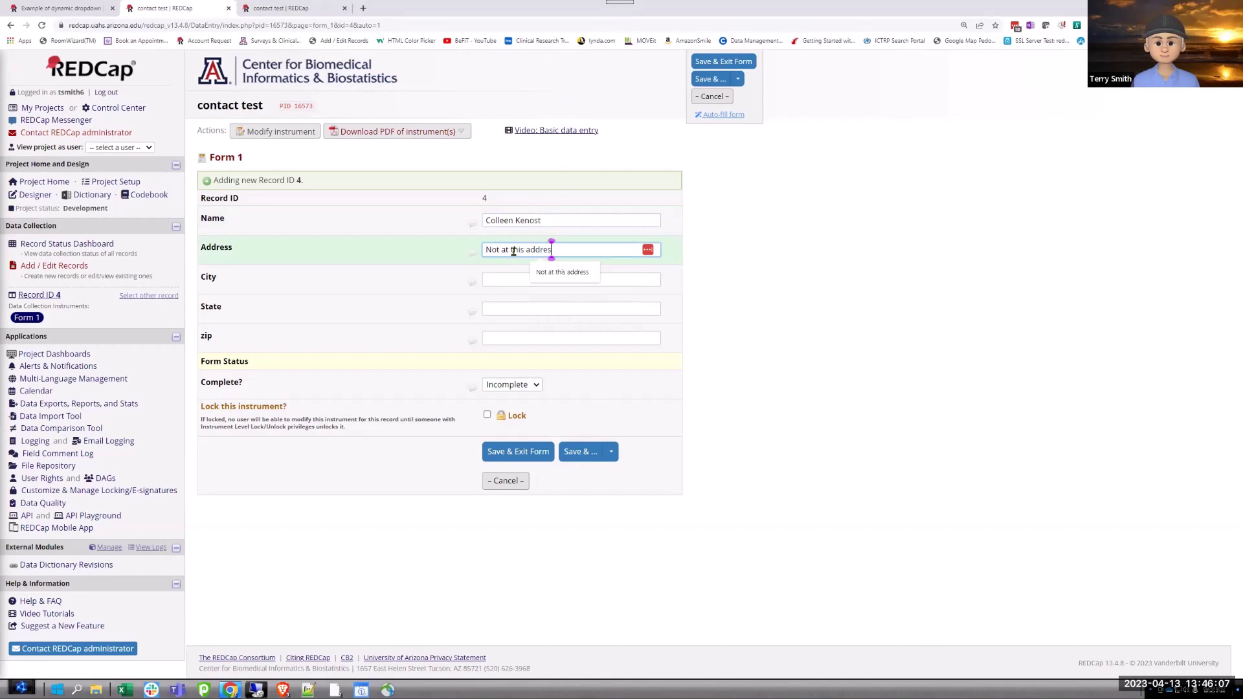
# Enter the contact's city, state and zip, then save record 4 marked Complete.
pyautogui.click(498, 278)
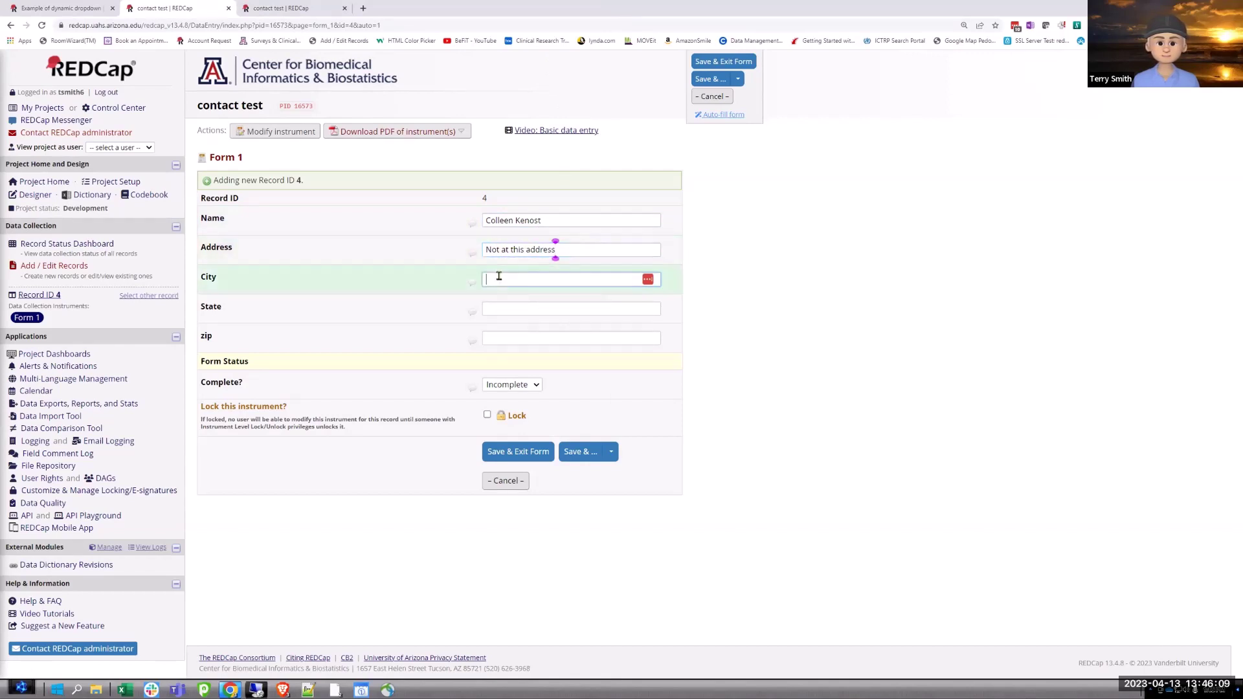
pyautogui.write('Tucson')
pyautogui.press('Tab')
pyautogui.write('AZ')
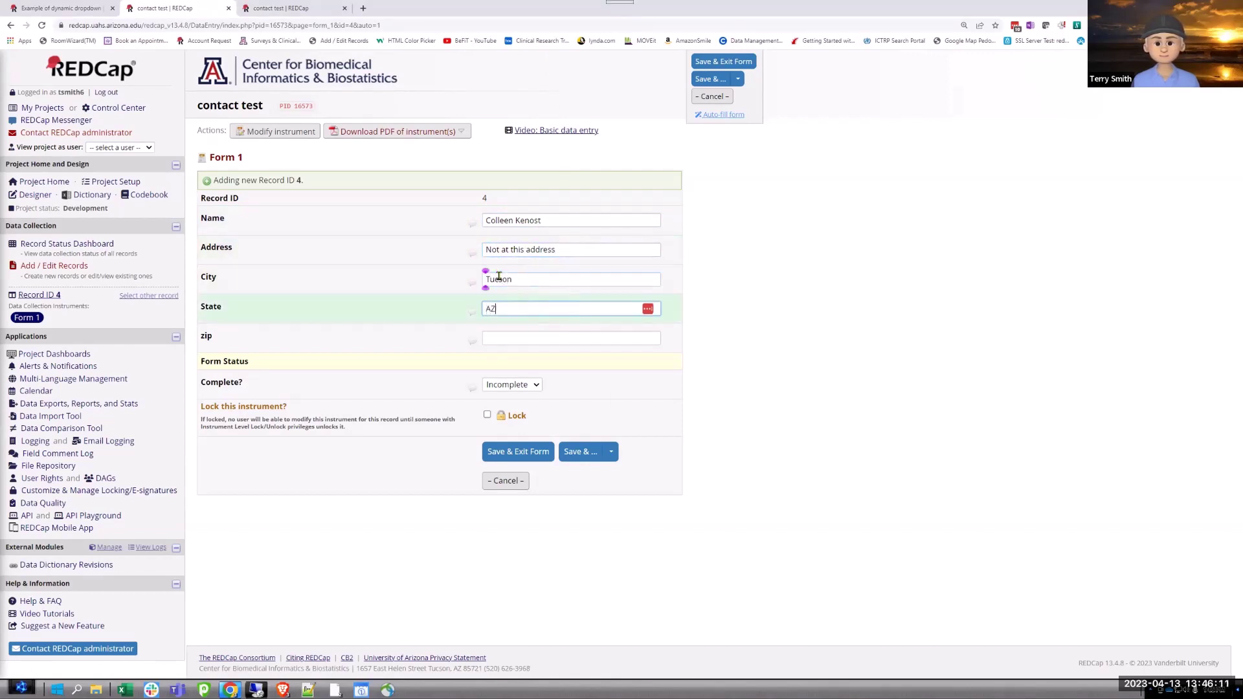
pyautogui.press('Tab')
pyautogui.press('capslock')
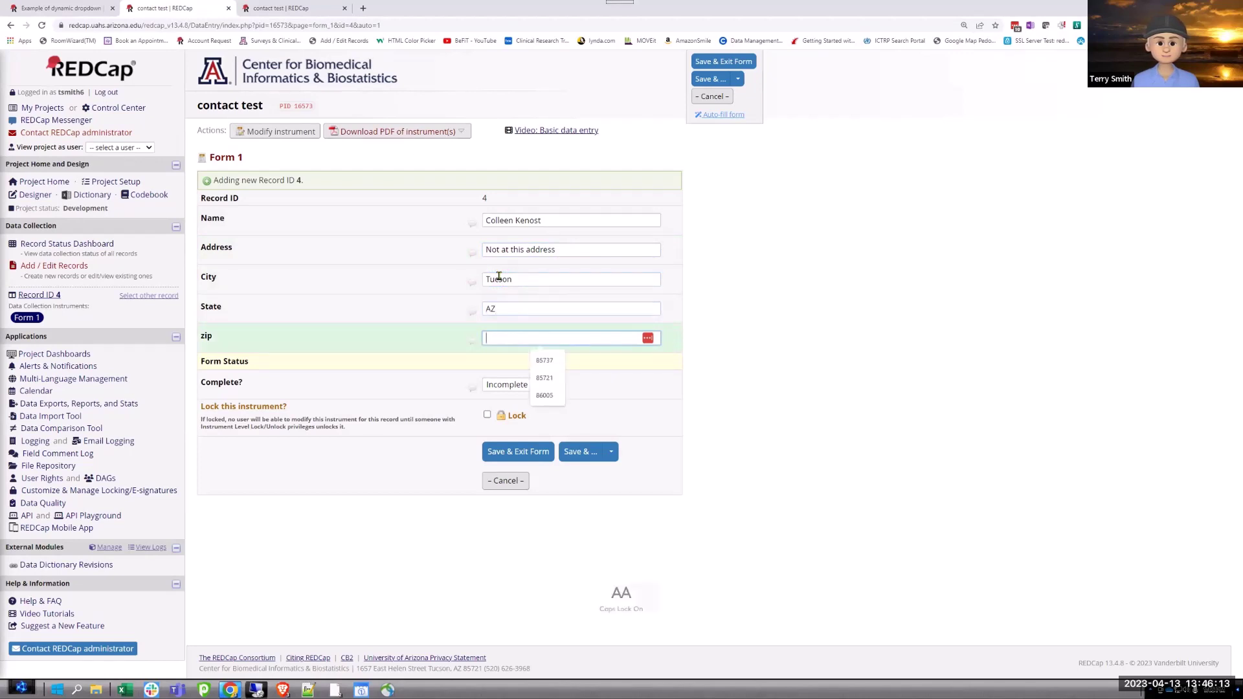
pyautogui.write('85721')
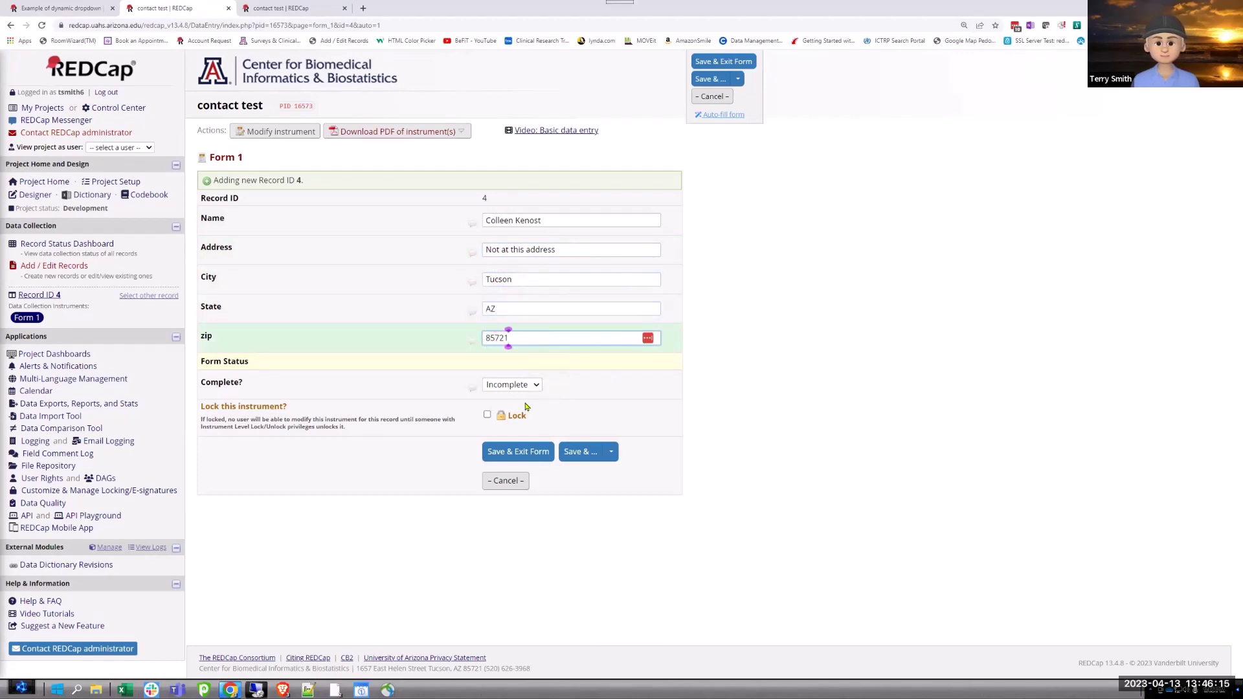
pyautogui.click(512, 385)
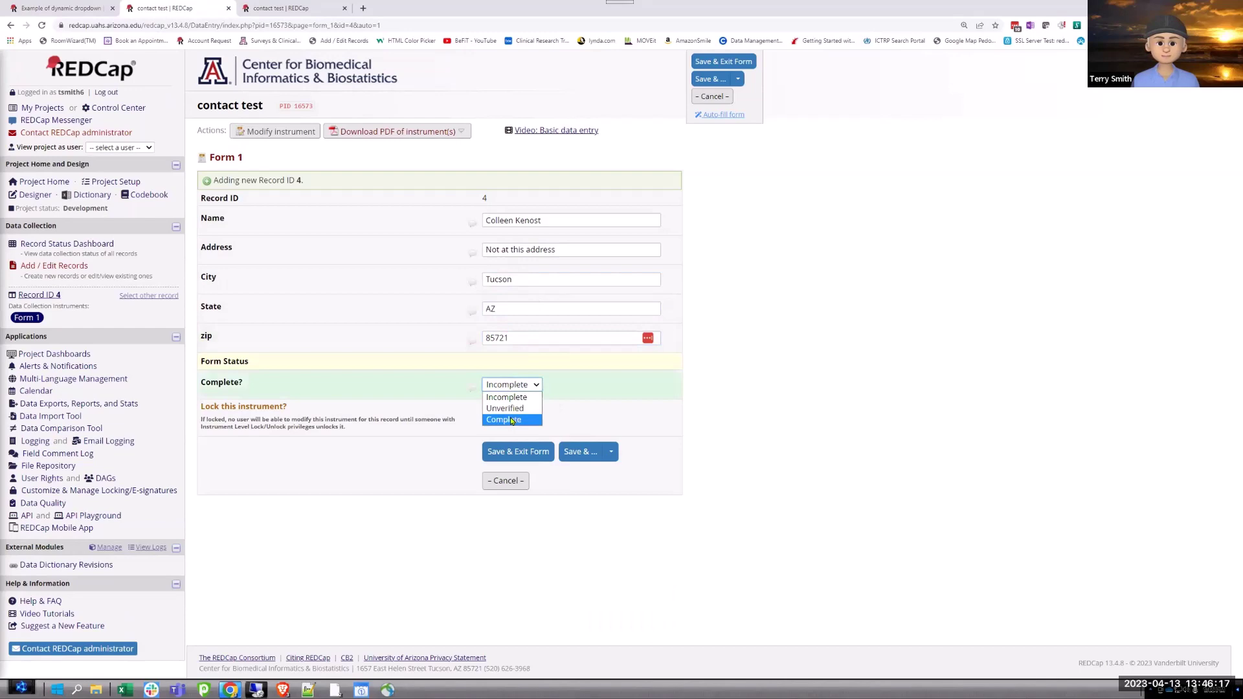
pyautogui.click(512, 420)
pyautogui.click(518, 452)
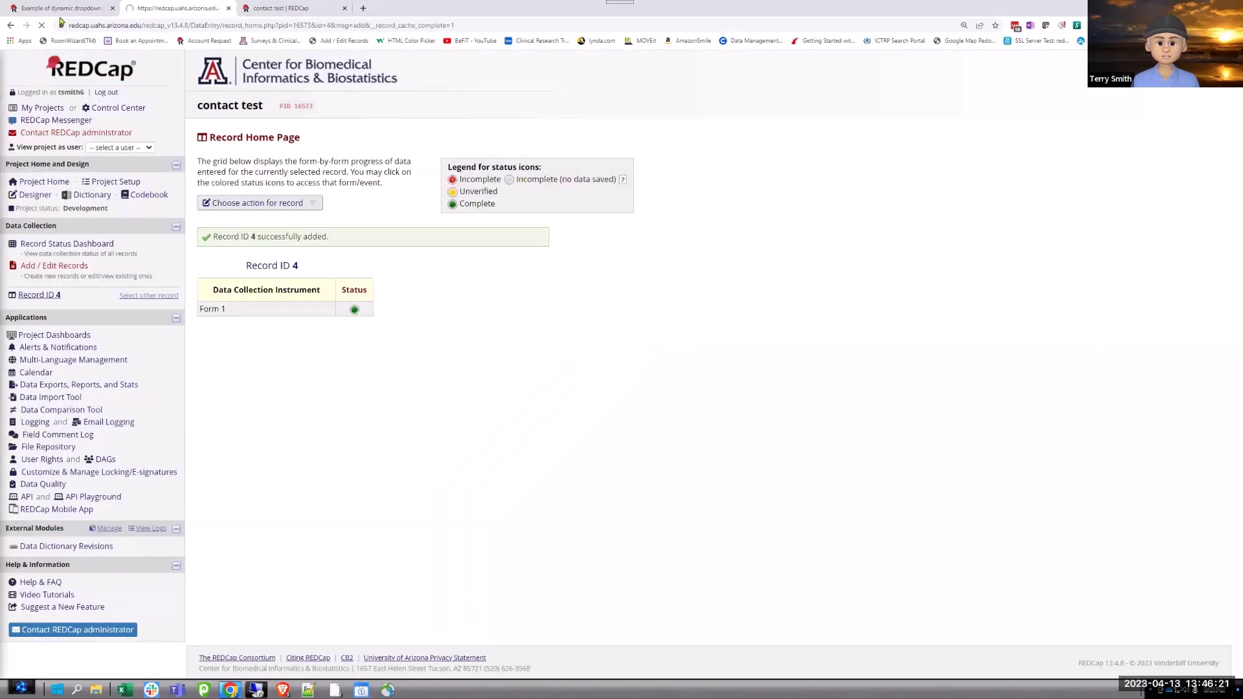
pyautogui.click(70, 10)
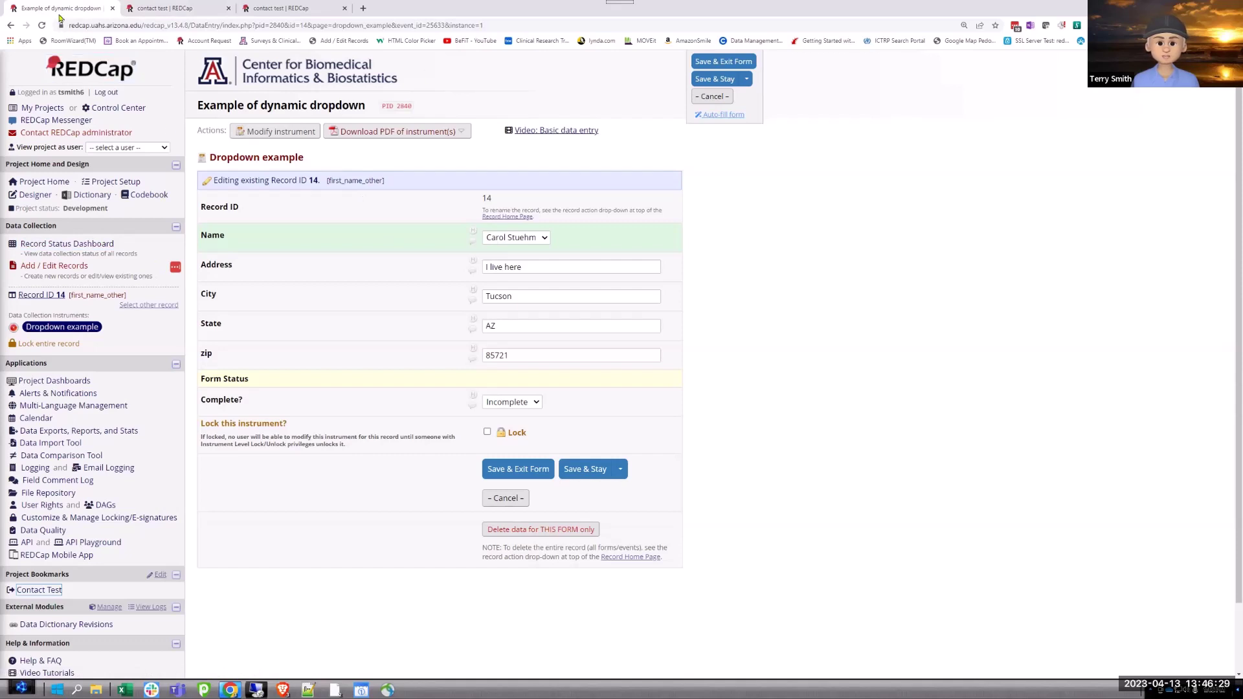
pyautogui.click(42, 25)
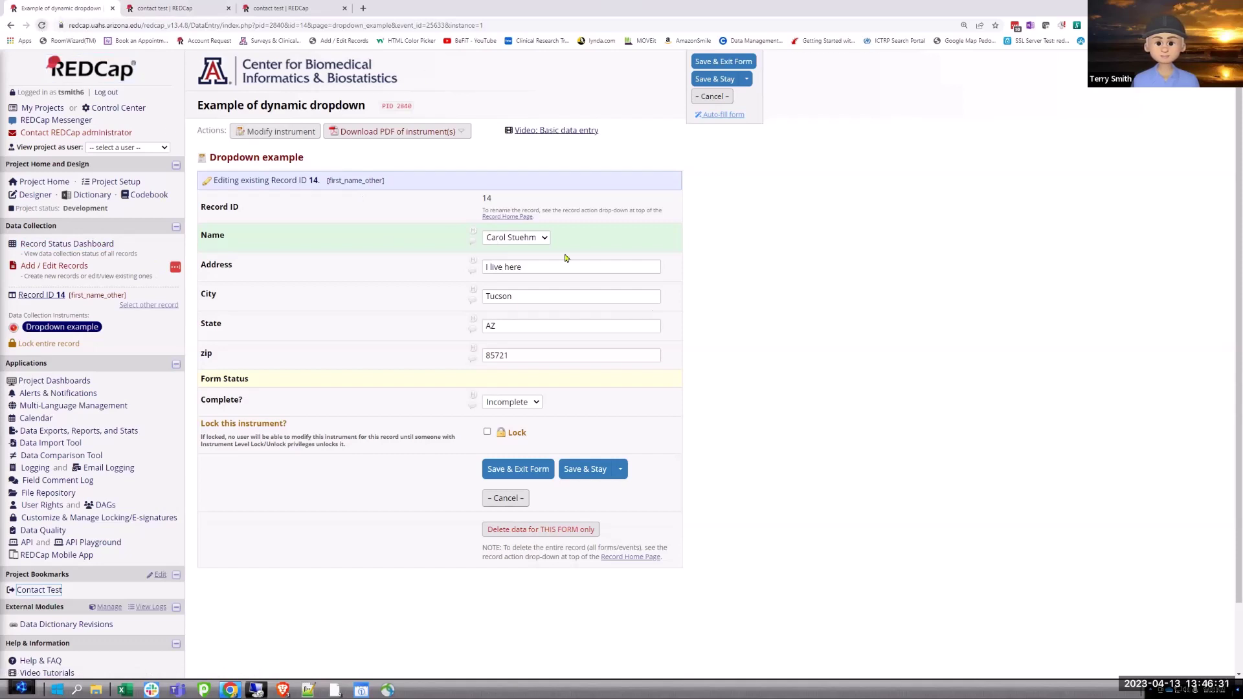
pyautogui.click(666, 80)
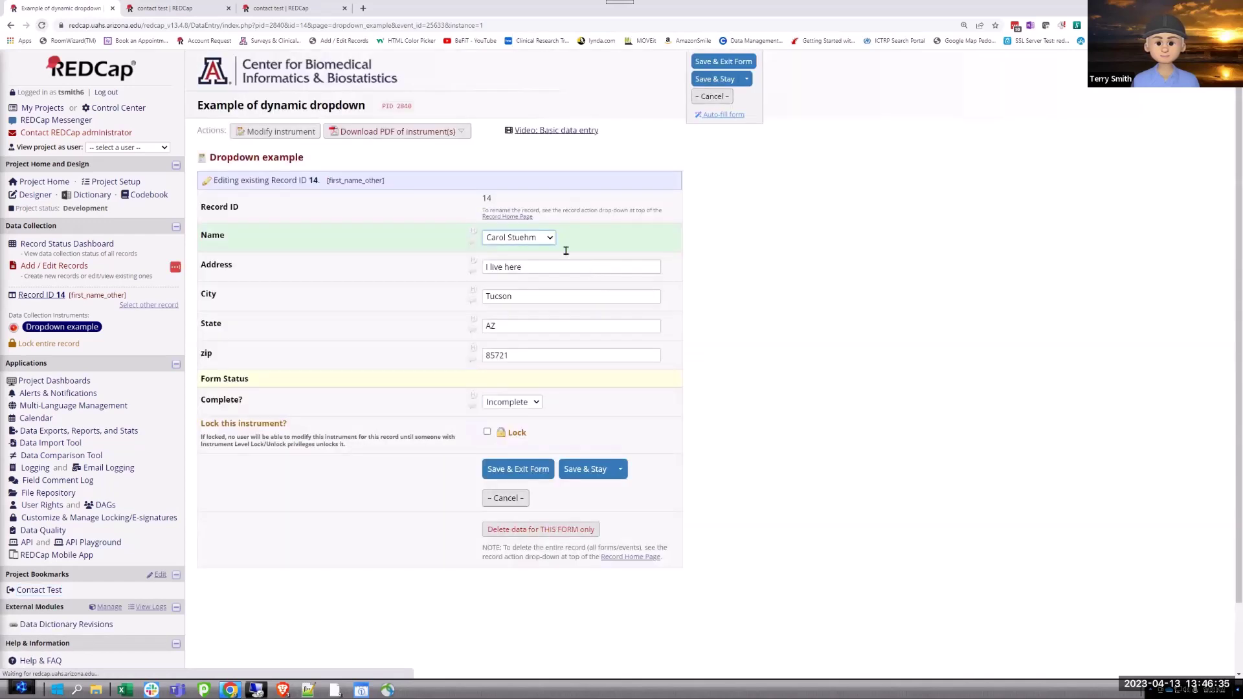
pyautogui.click(549, 240)
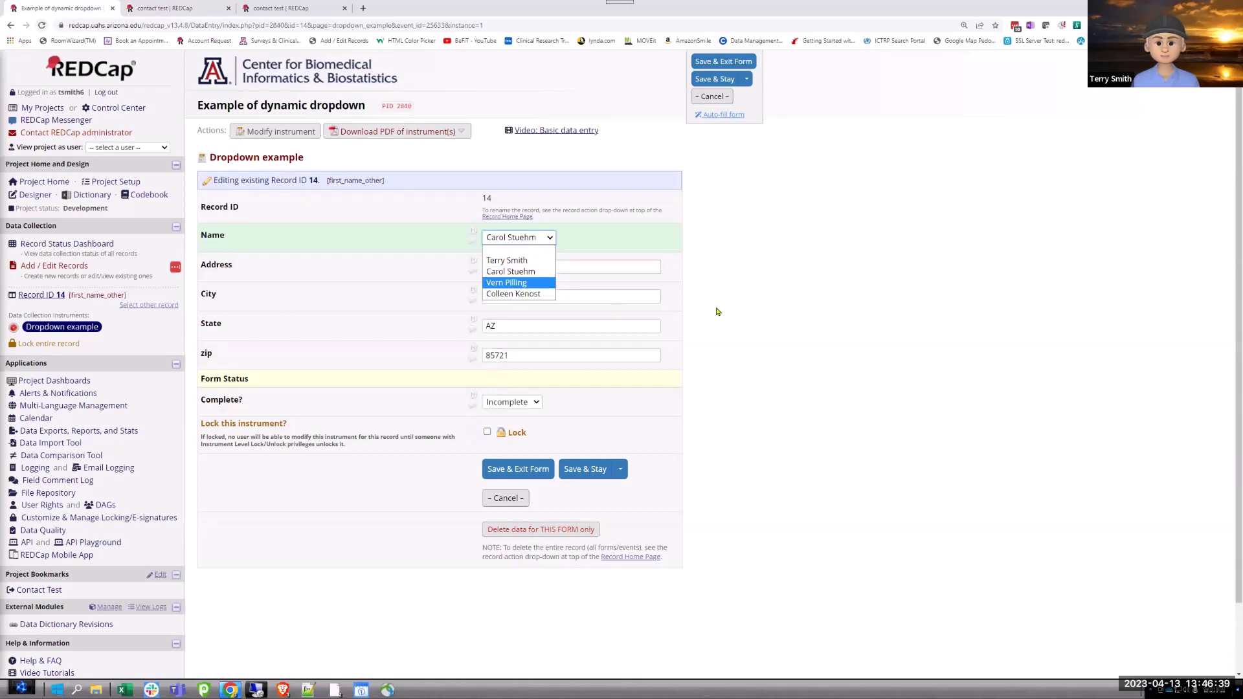
pyautogui.click(821, 298)
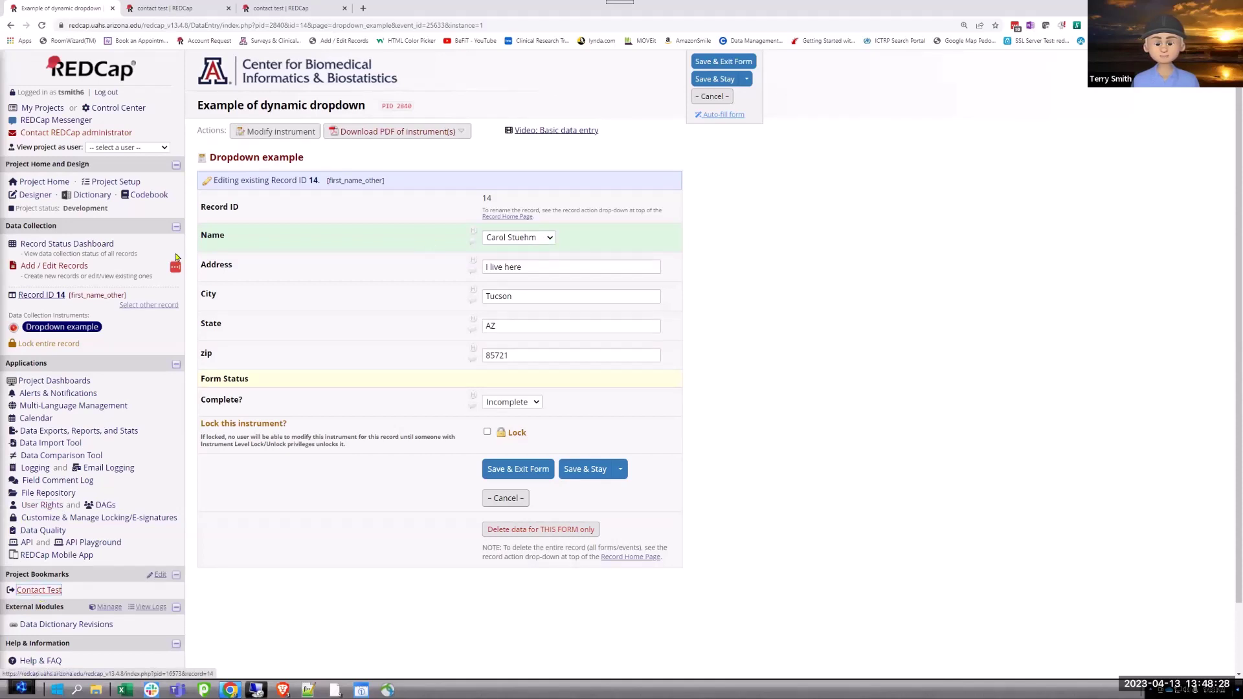
# Leave record 14 without saving and go to the project's External Modules manager.
pyautogui.click(110, 608)
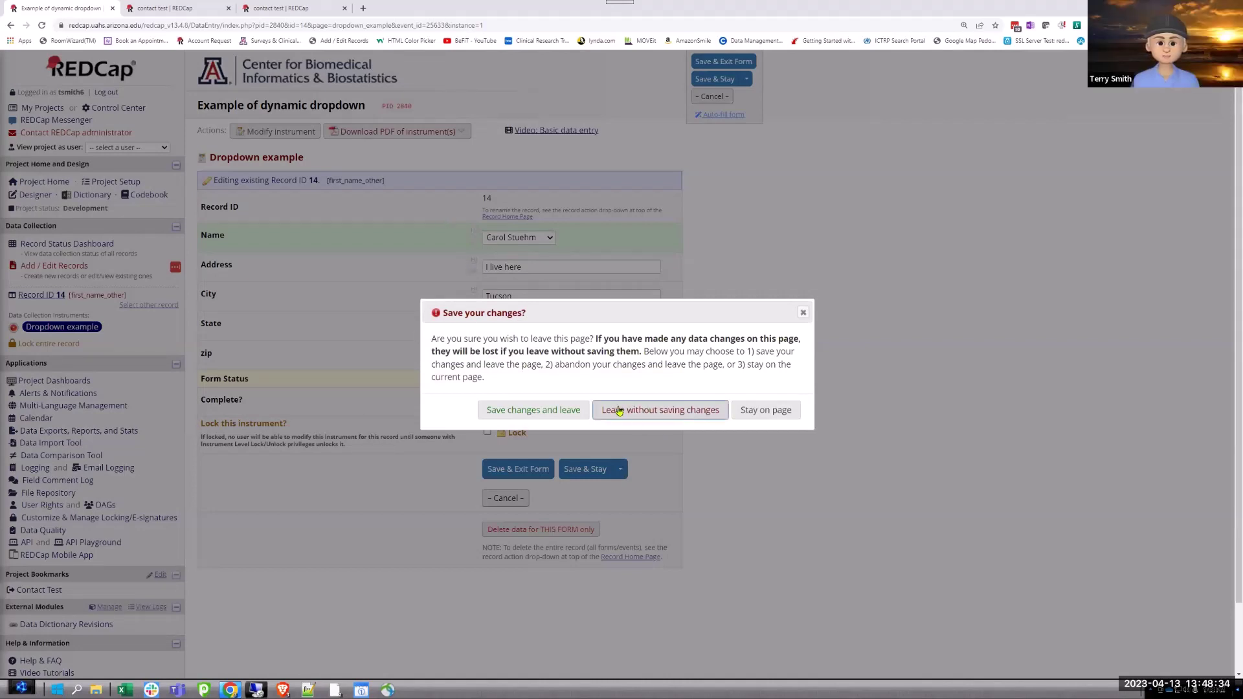
pyautogui.click(644, 418)
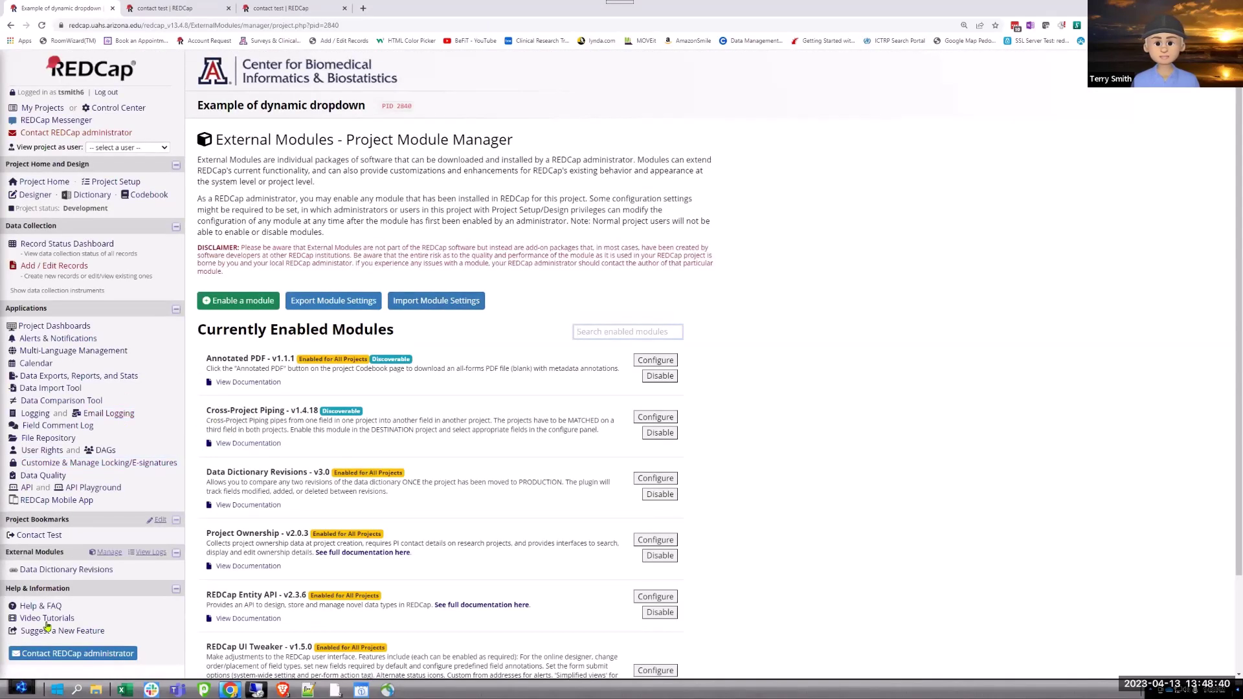
pyautogui.click(39, 535)
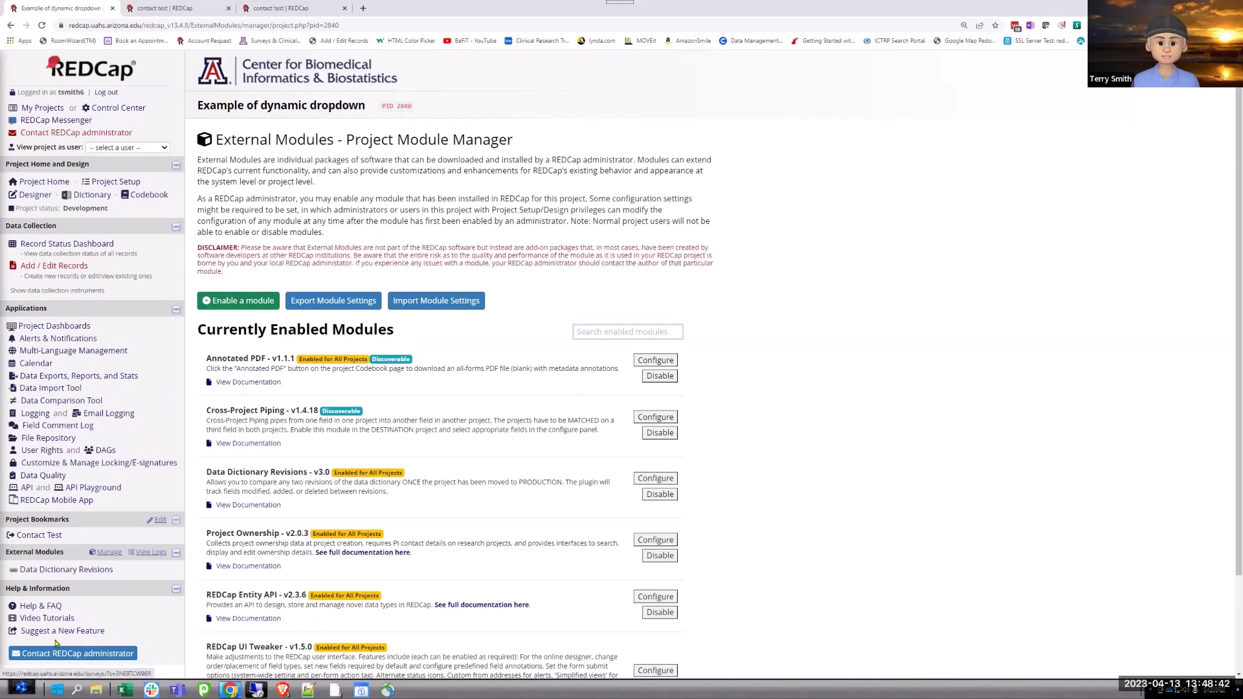
pyautogui.click(62, 462)
pyautogui.click(58, 245)
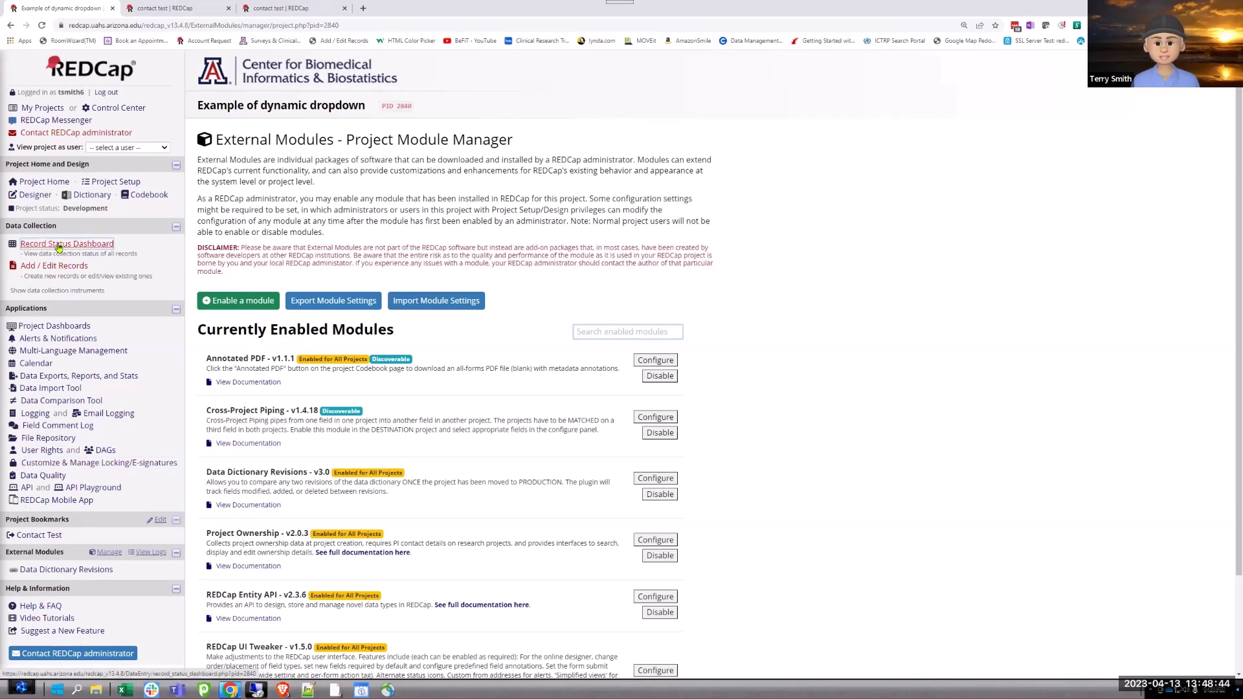
# In the Designer, open Dropdown example, inspect the Name field's SQL query, and cancel.
pyautogui.click(32, 195)
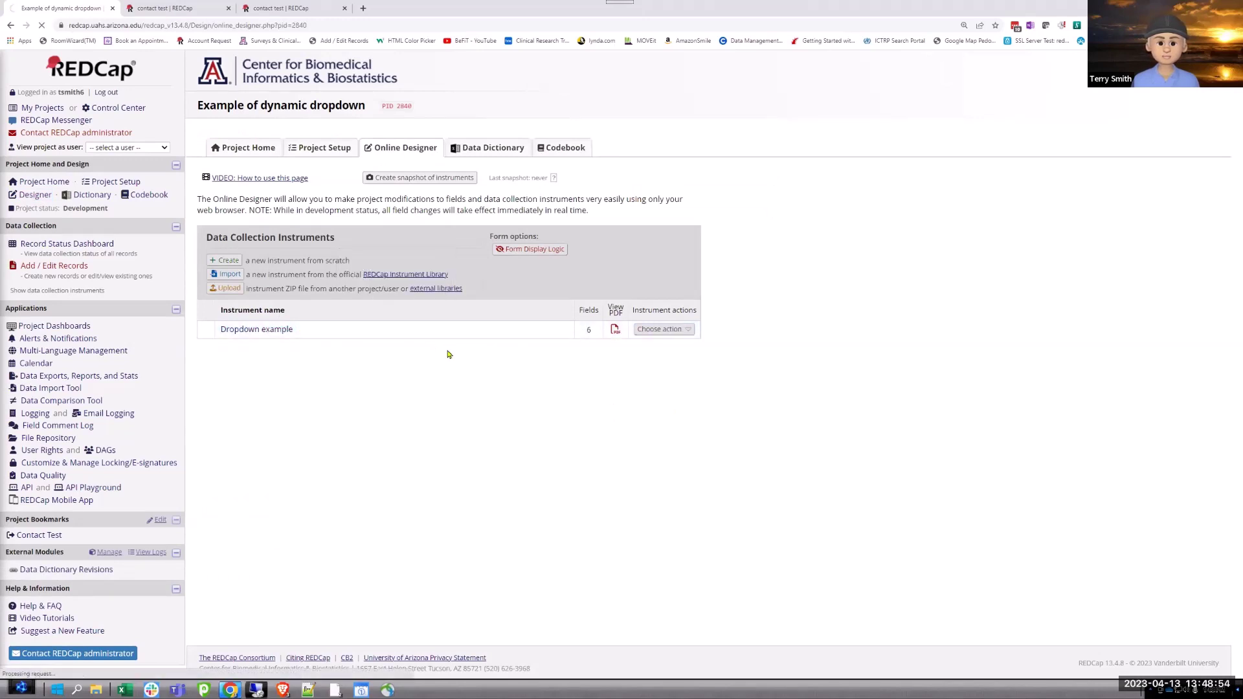
pyautogui.click(254, 327)
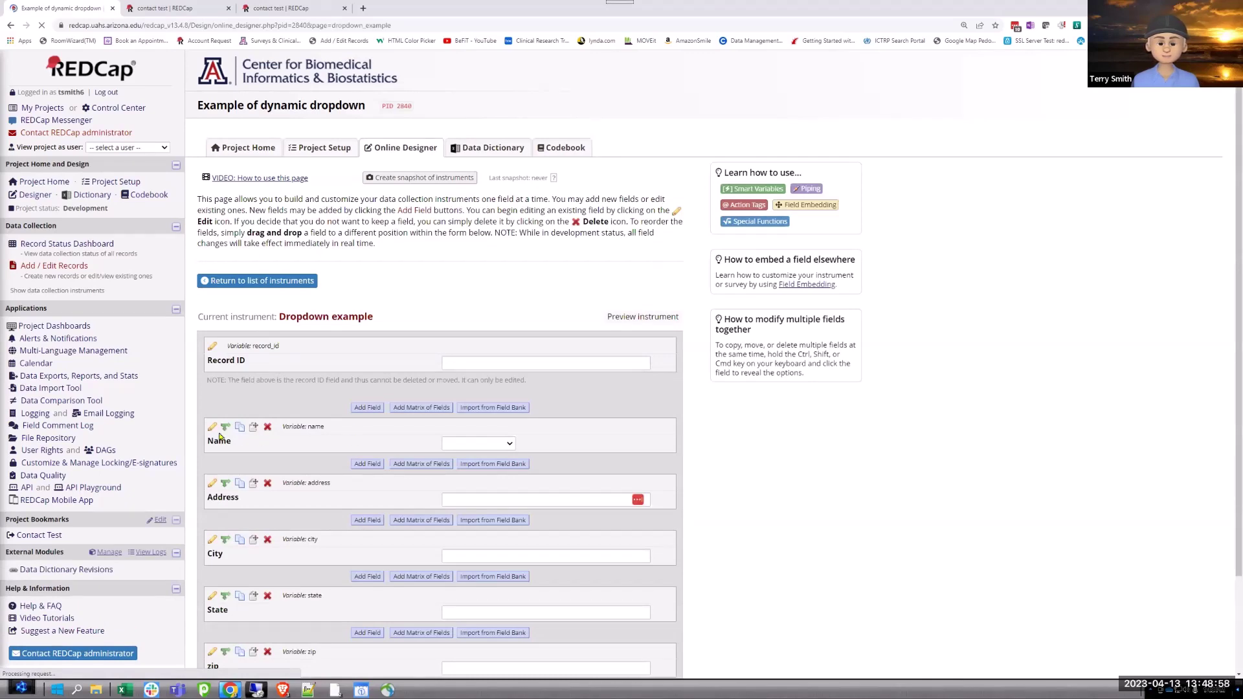
pyautogui.click(212, 428)
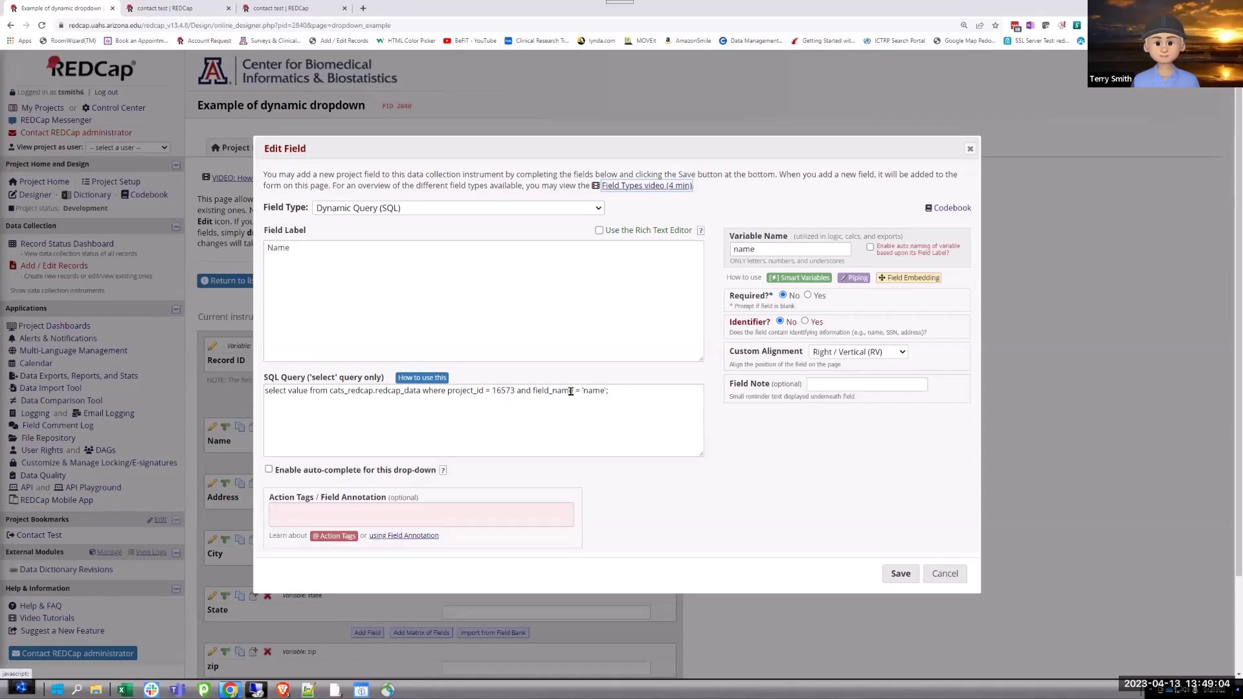
pyautogui.click(942, 573)
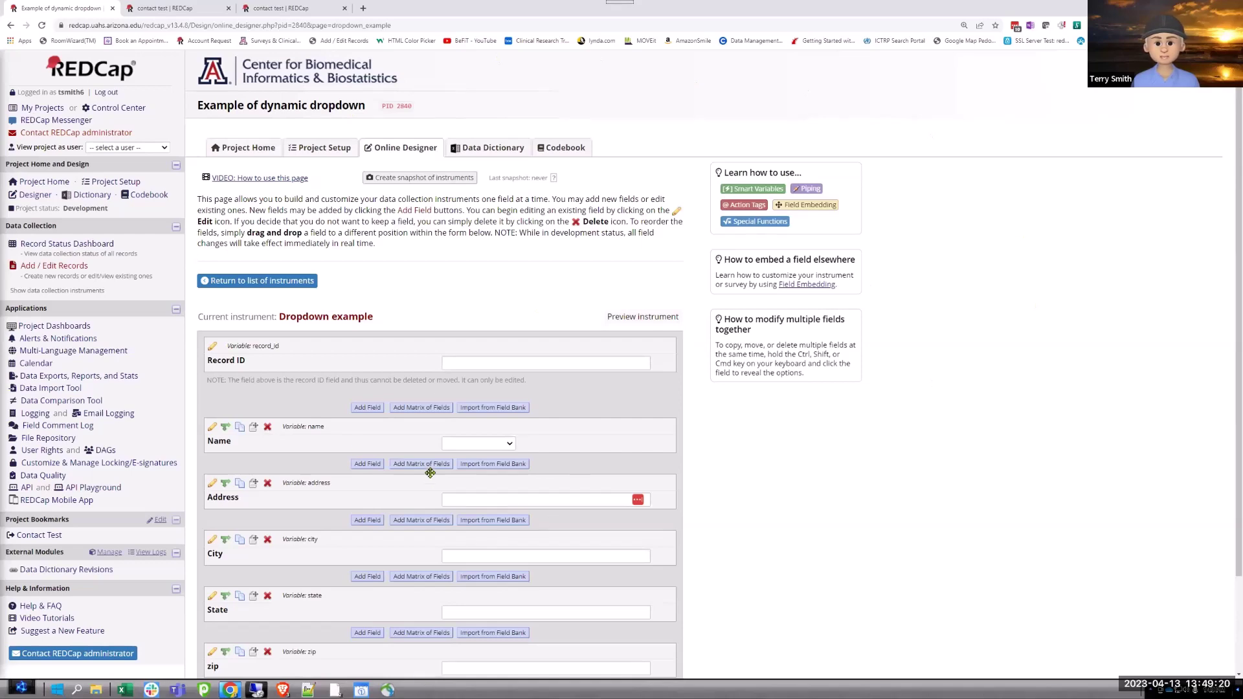
# Scroll down the Dropdown example instrument to view its Name, Address, City, State and zip fields.
pyautogui.scroll(-2, 861, 502)
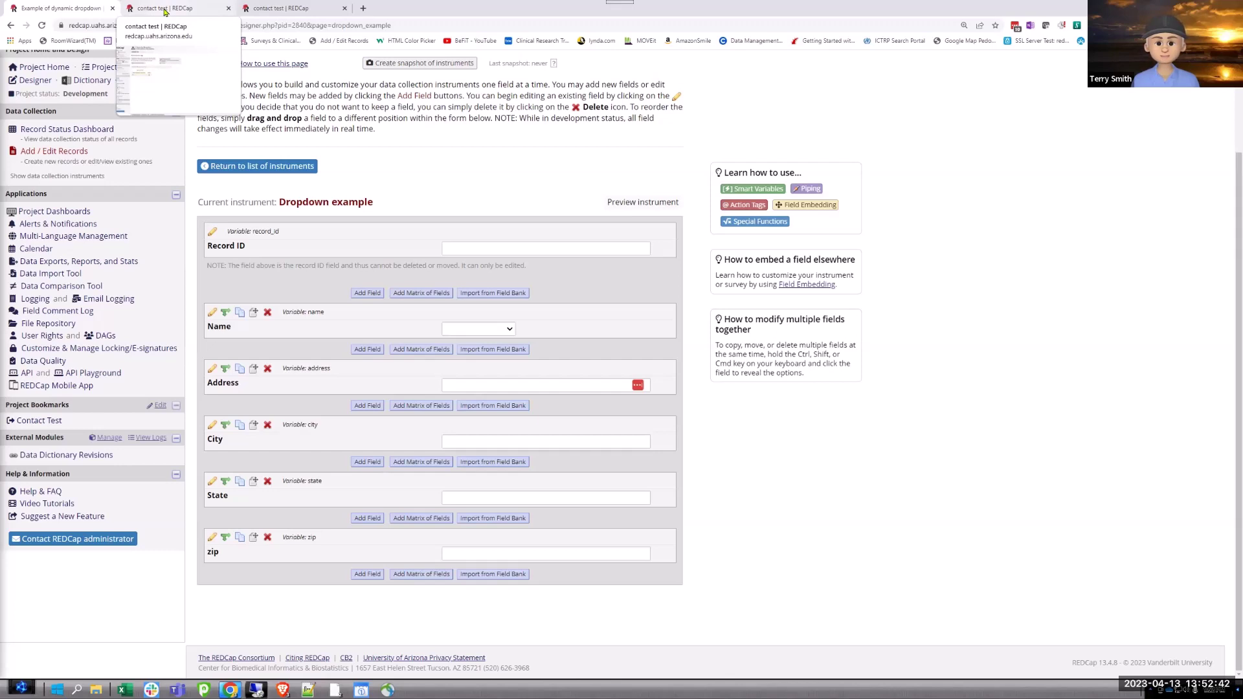
# Check record 1's Name field in the contact test project, then return to the Dropdown example designer.
pyautogui.click(164, 9)
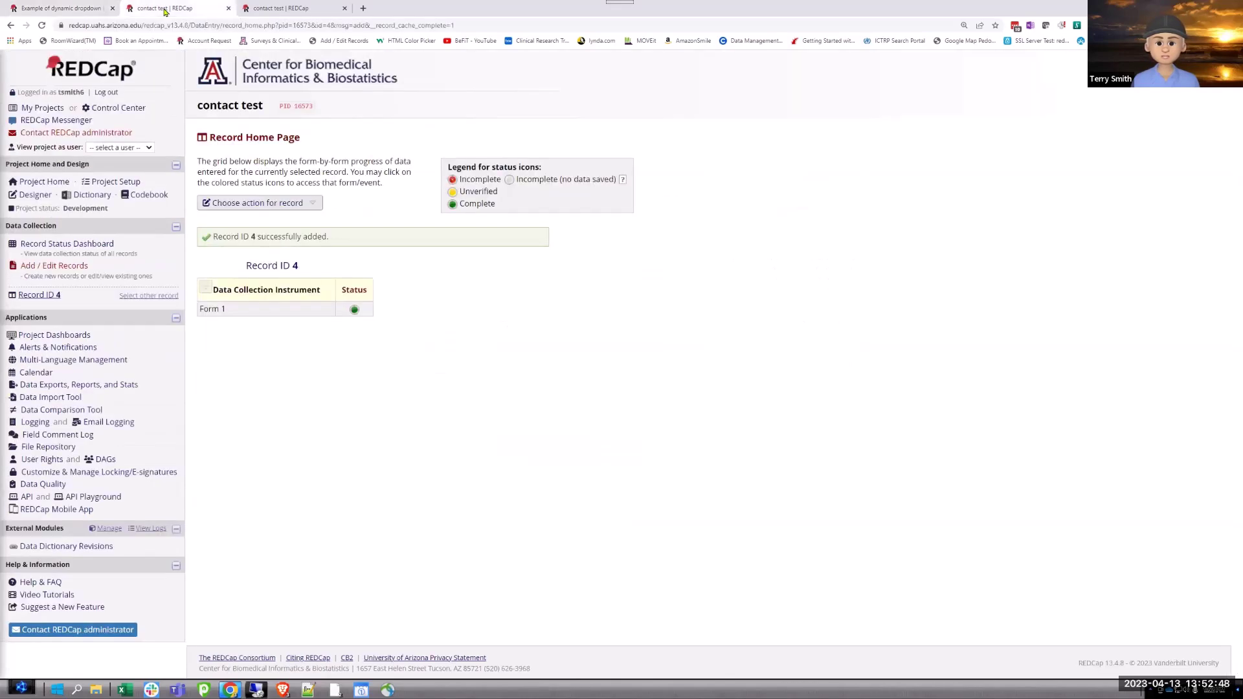
pyautogui.click(59, 249)
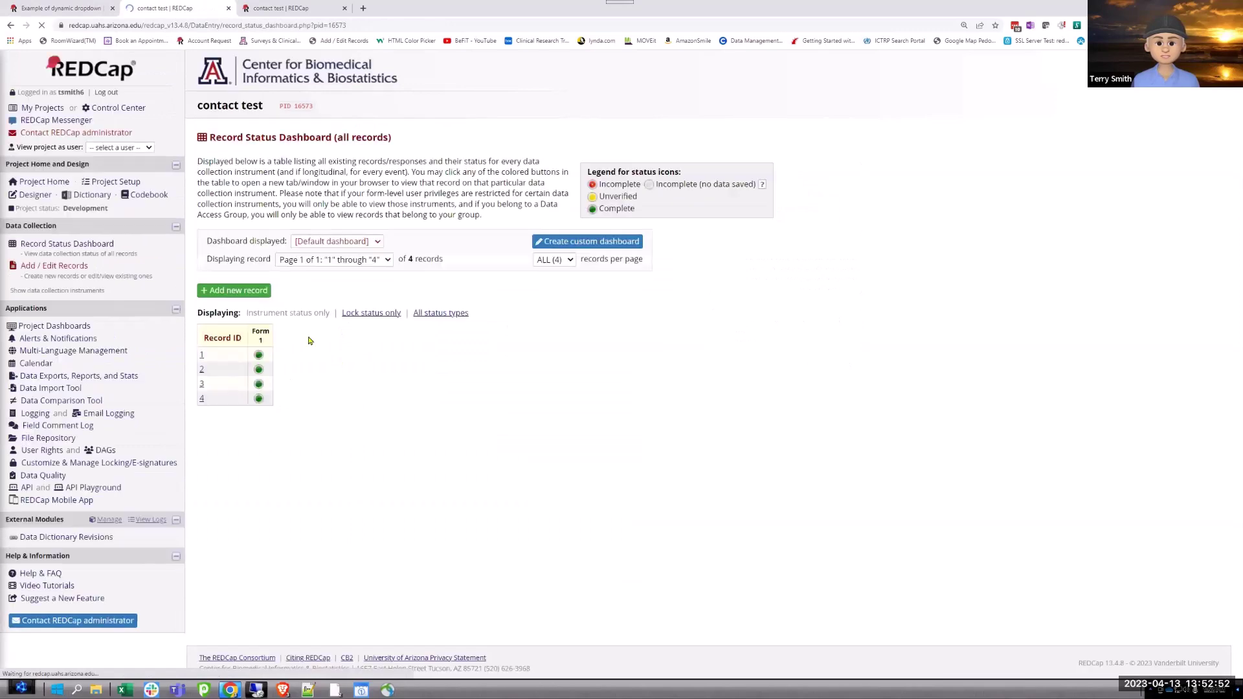
pyautogui.click(259, 355)
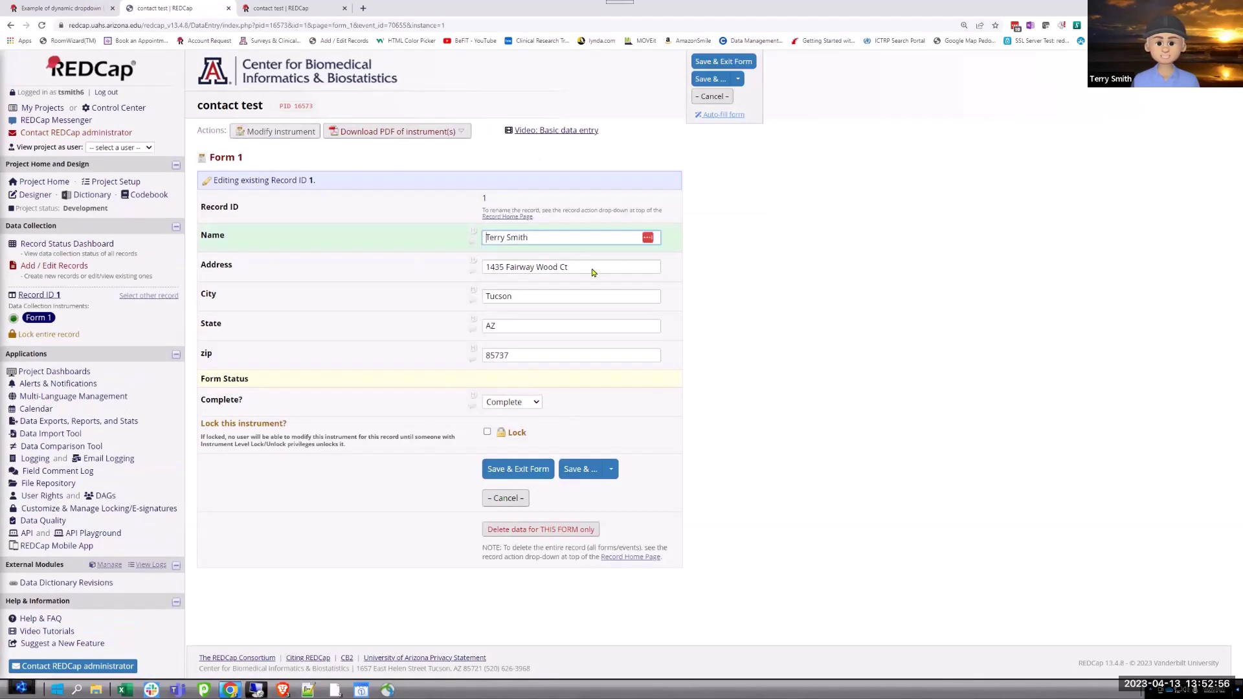
pyautogui.click(551, 242)
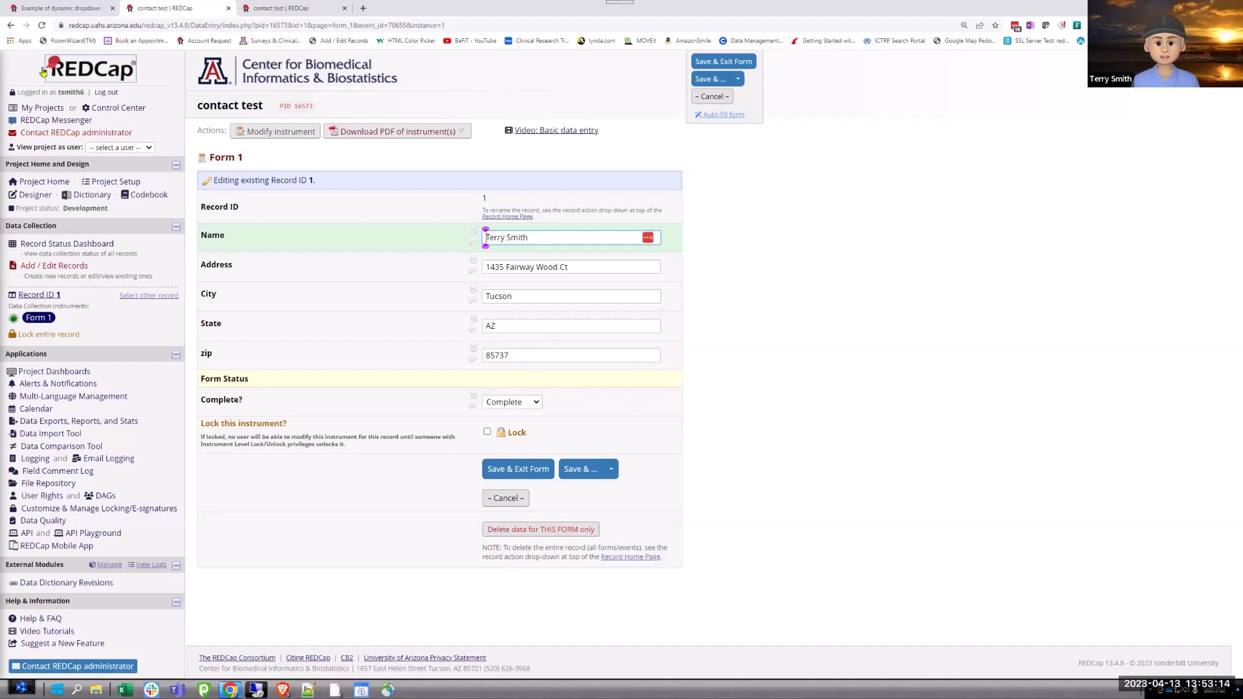
pyautogui.click(62, 9)
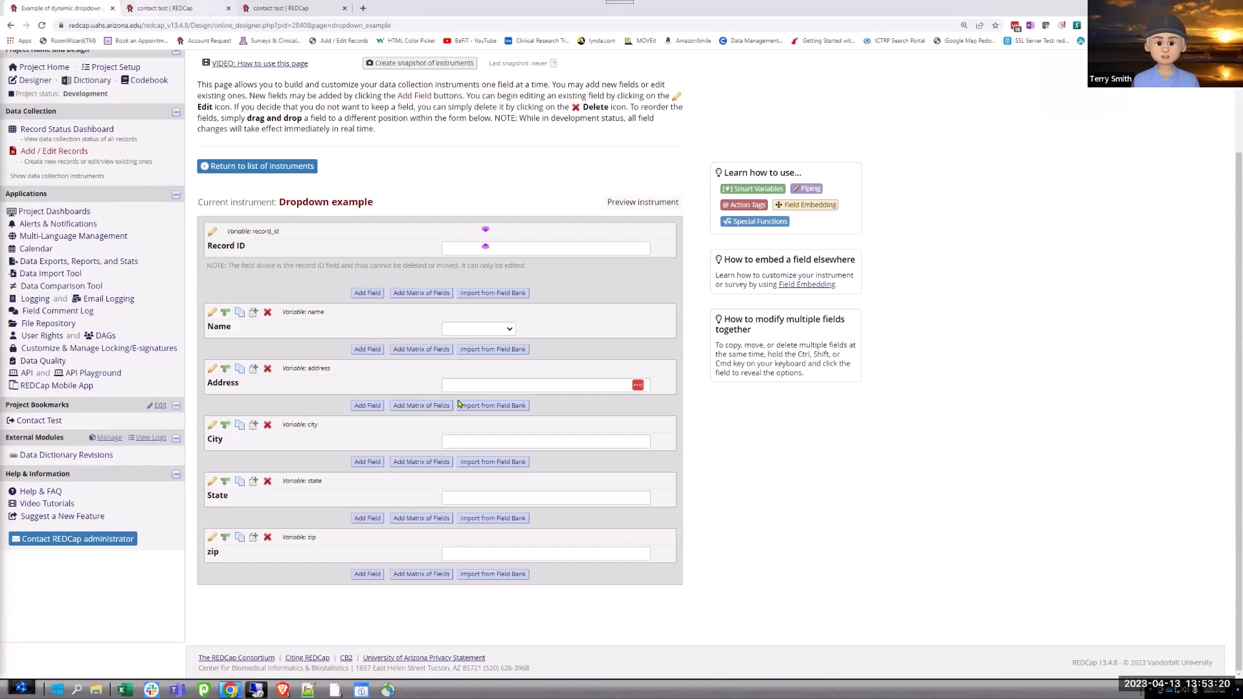
# Switch to the contact test tab showing record 1's Form 1 details.
pyautogui.click(149, 10)
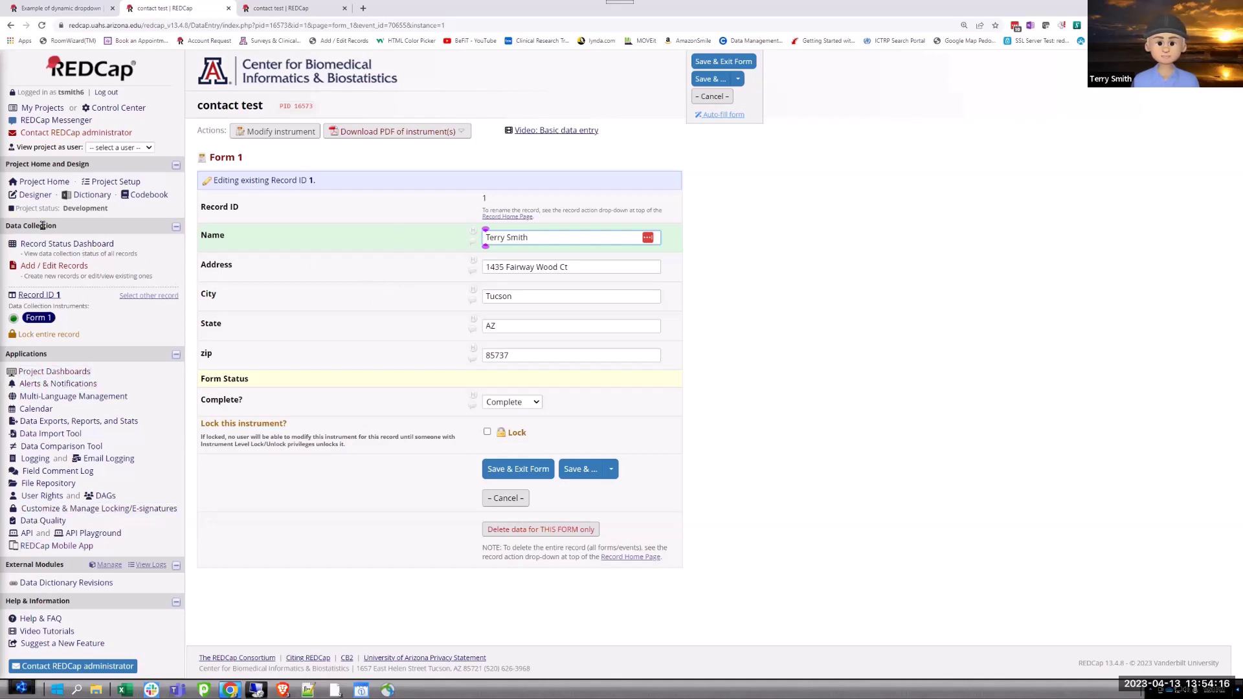
# Switch to the 'Example of dynamic dropdown' tab showing the Dropdown example instrument.
pyautogui.click(59, 11)
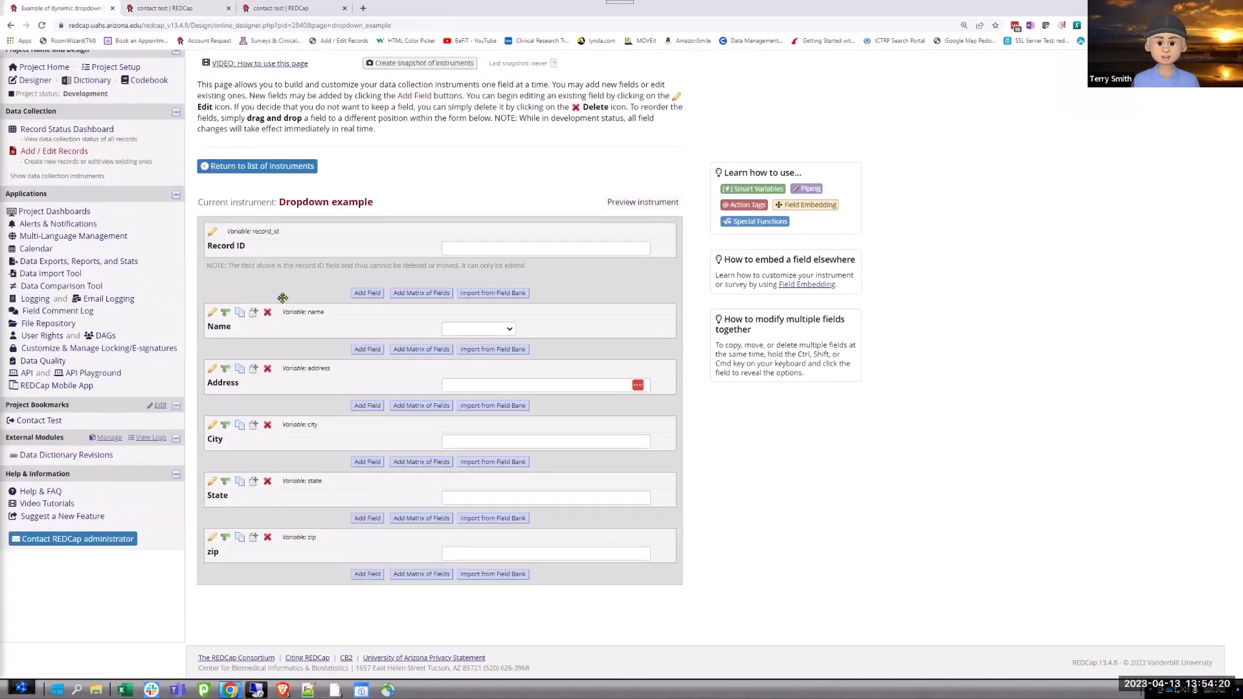